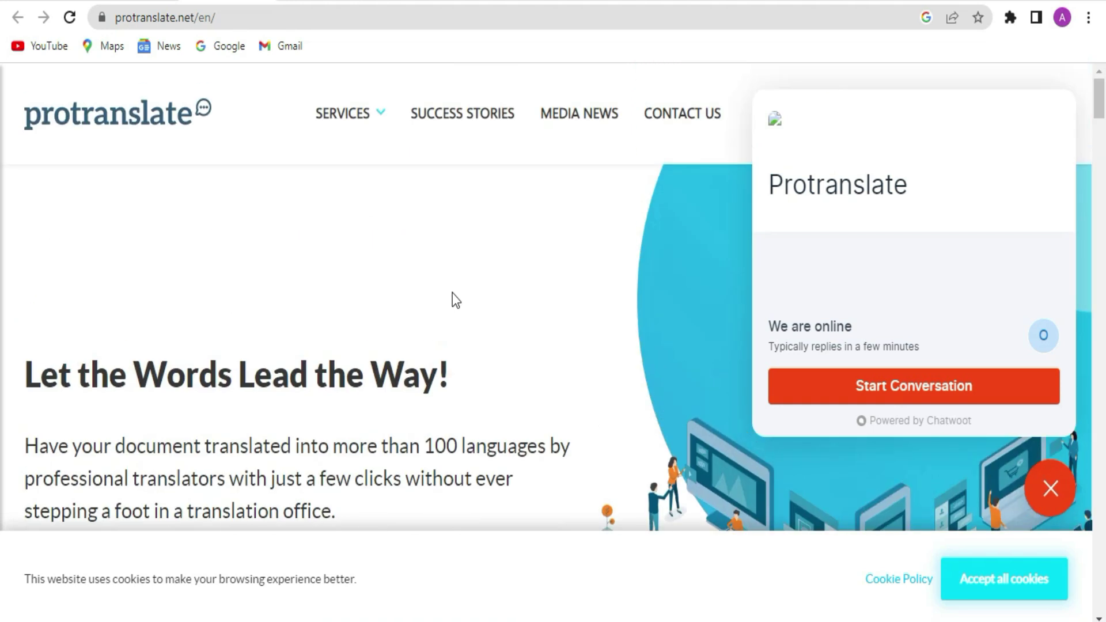
Step: Close the live chat pop-up on the Protranslate home page
{"action": "scroll", "coordinate": [452, 293], "scroll_direction": "down", "scroll_amount": 4}
{"action": "left_click", "coordinate": [1050, 490]}
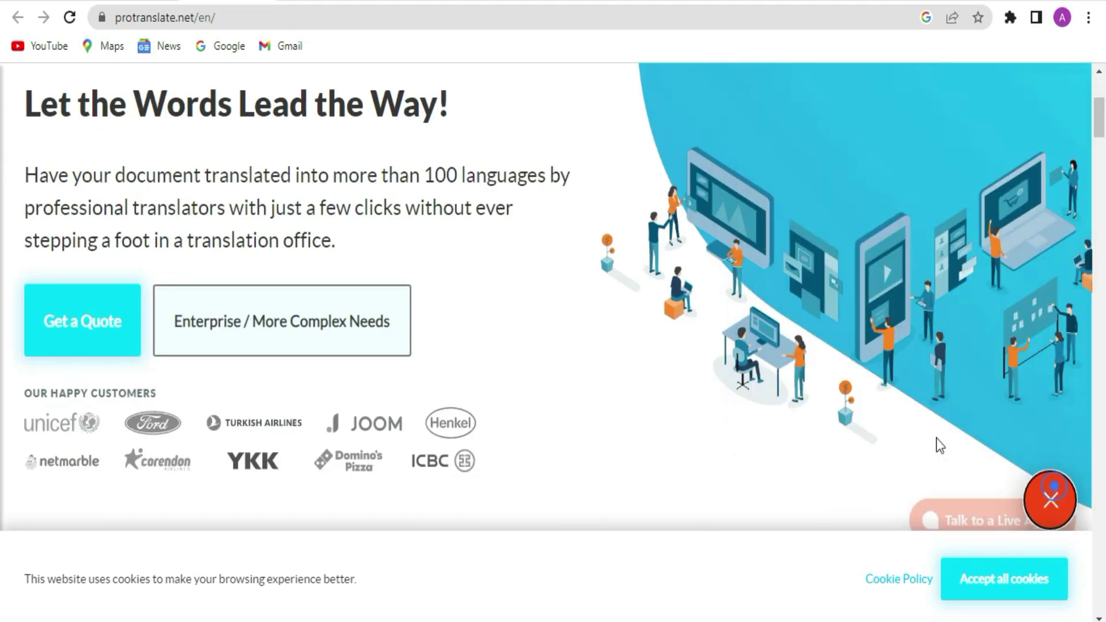
{"action": "scroll", "coordinate": [651, 319], "scroll_direction": "up", "scroll_amount": 3}
{"action": "scroll", "coordinate": [631, 281], "scroll_direction": "down", "scroll_amount": 2}
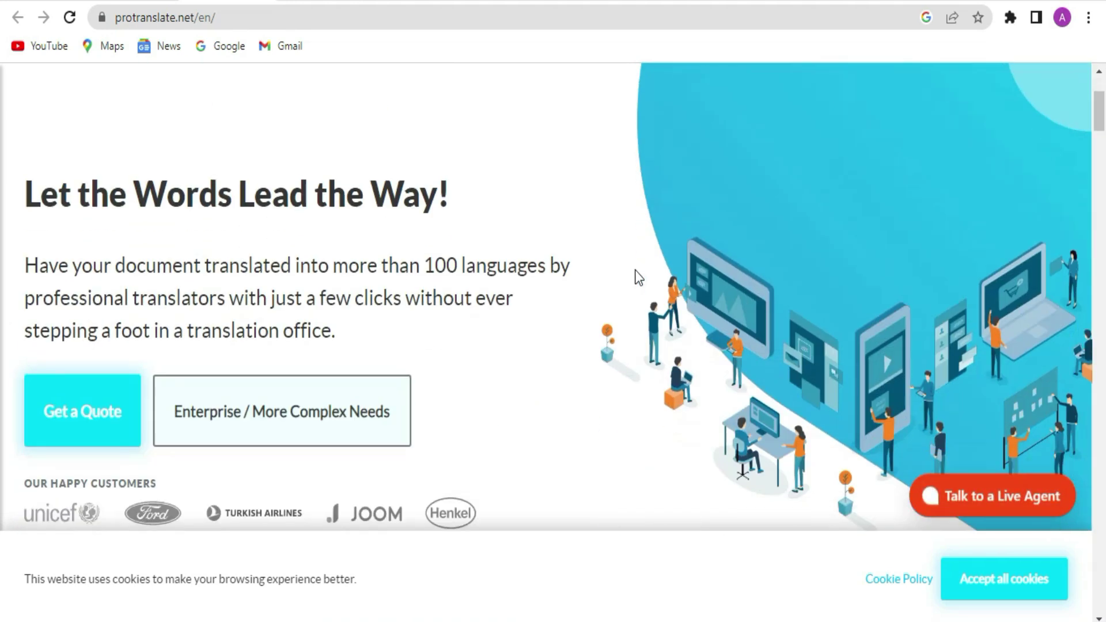
Step: Open the Translator Application page from the home page's footer links and close its chat pop-up
{"action": "scroll", "coordinate": [636, 271], "scroll_direction": "down", "scroll_amount": 10}
{"action": "scroll", "coordinate": [657, 263], "scroll_direction": "down", "scroll_amount": 15}
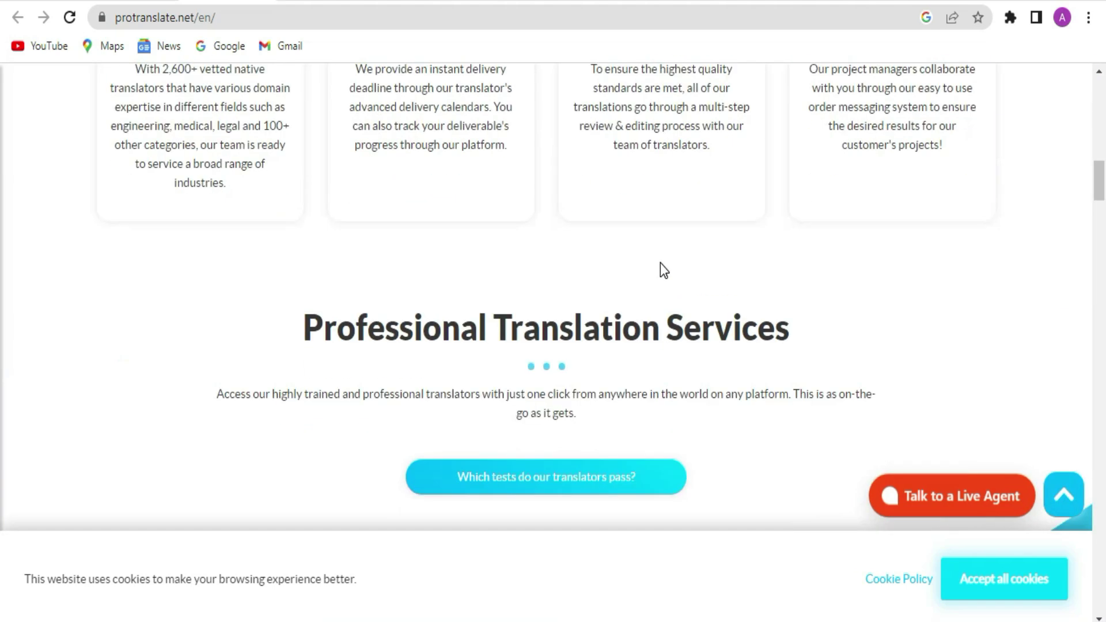
{"action": "scroll", "coordinate": [669, 262], "scroll_direction": "down", "scroll_amount": 15}
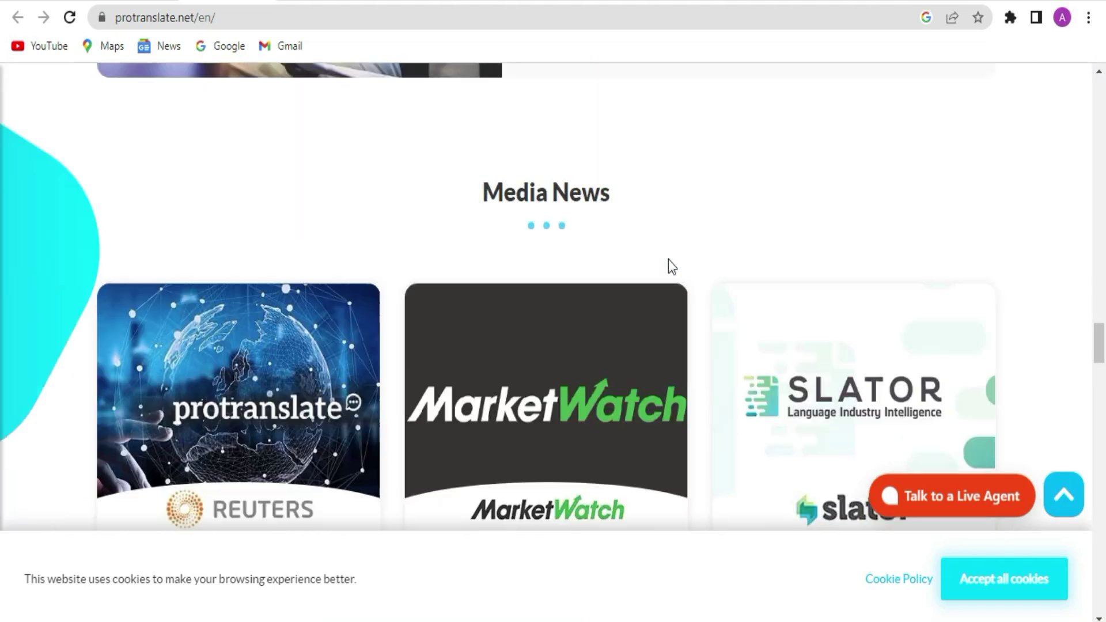
{"action": "scroll", "coordinate": [672, 265], "scroll_direction": "down", "scroll_amount": 10}
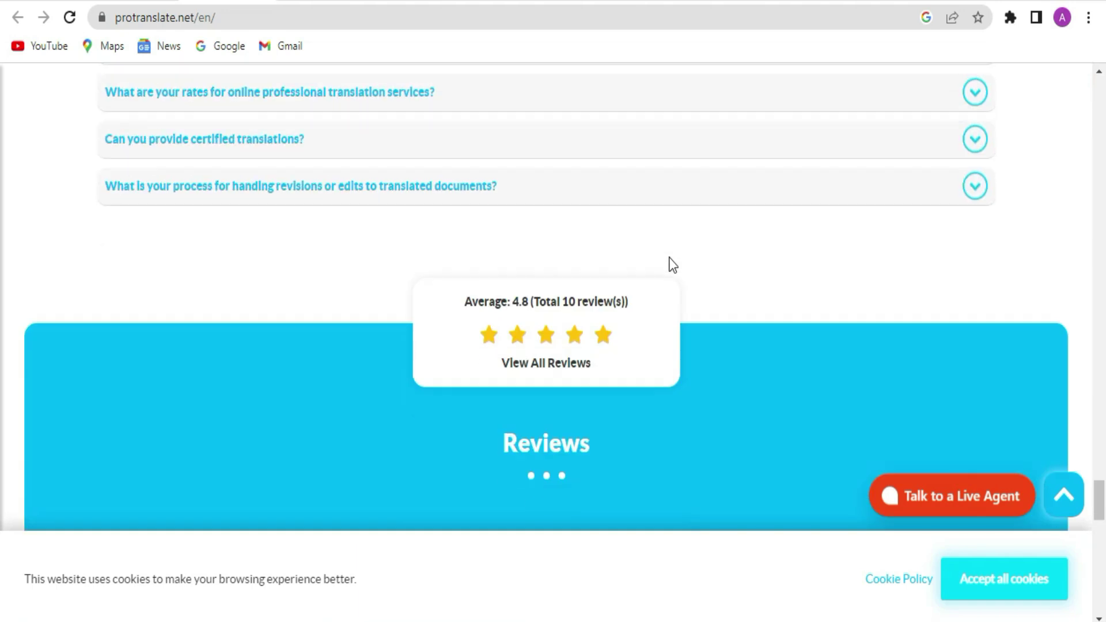
{"action": "scroll", "coordinate": [577, 288], "scroll_direction": "down", "scroll_amount": 10}
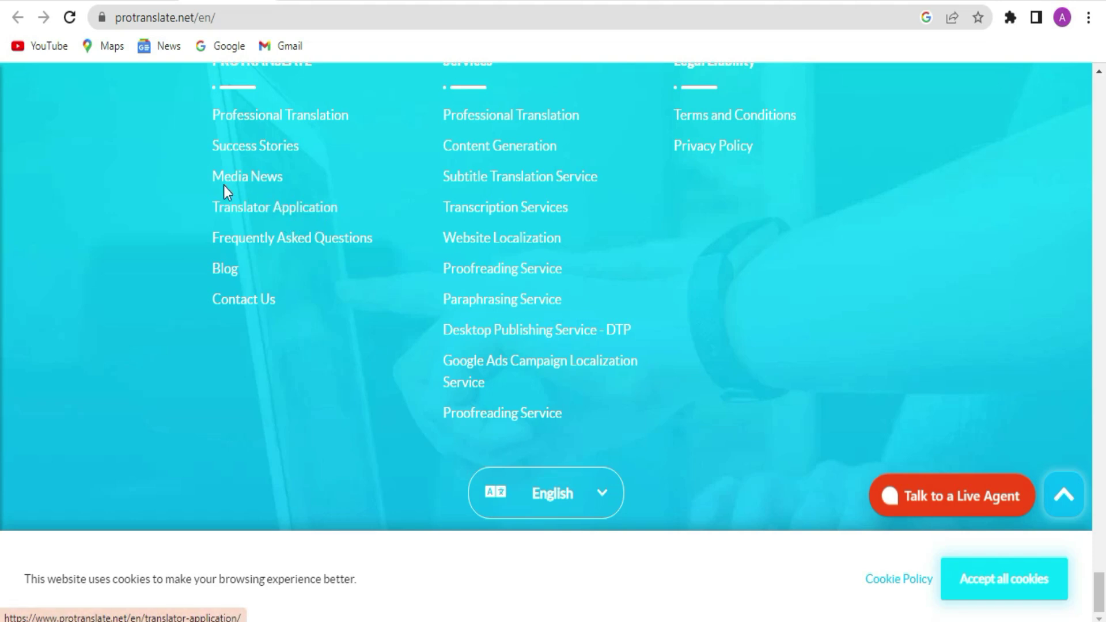
{"action": "left_click", "coordinate": [226, 203]}
{"action": "left_click_drag", "start_coordinate": [1099, 363], "coordinate": [1099, 106]}
{"action": "left_click", "coordinate": [1051, 488]}
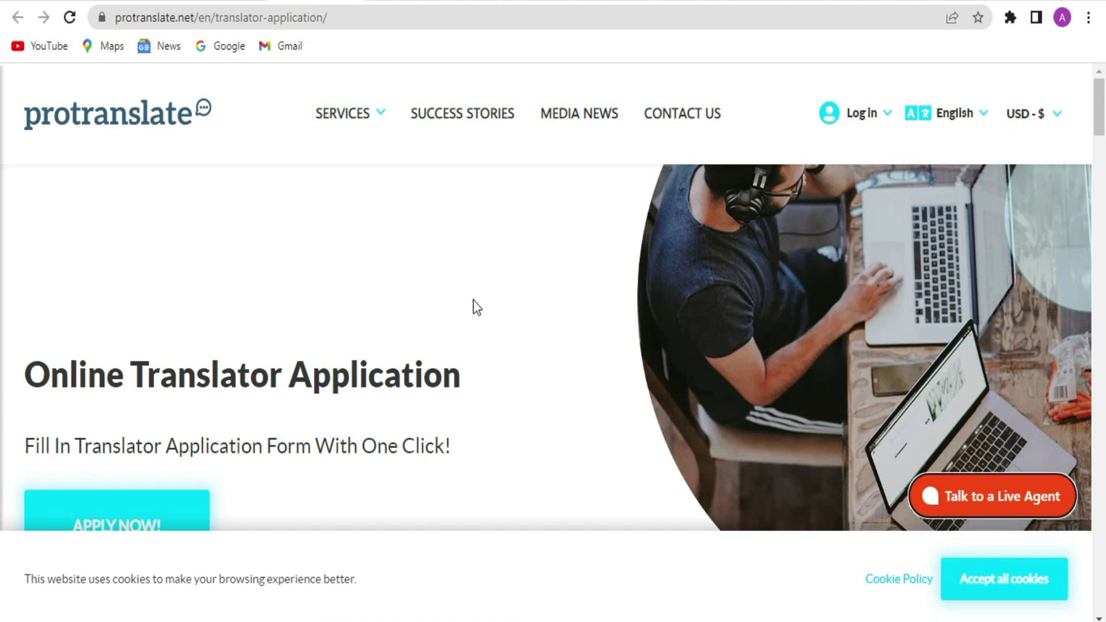
Step: Open the Apply Now link of the Online Translator Application page in a new tab
{"action": "scroll", "coordinate": [494, 296], "scroll_direction": "down", "scroll_amount": 3}
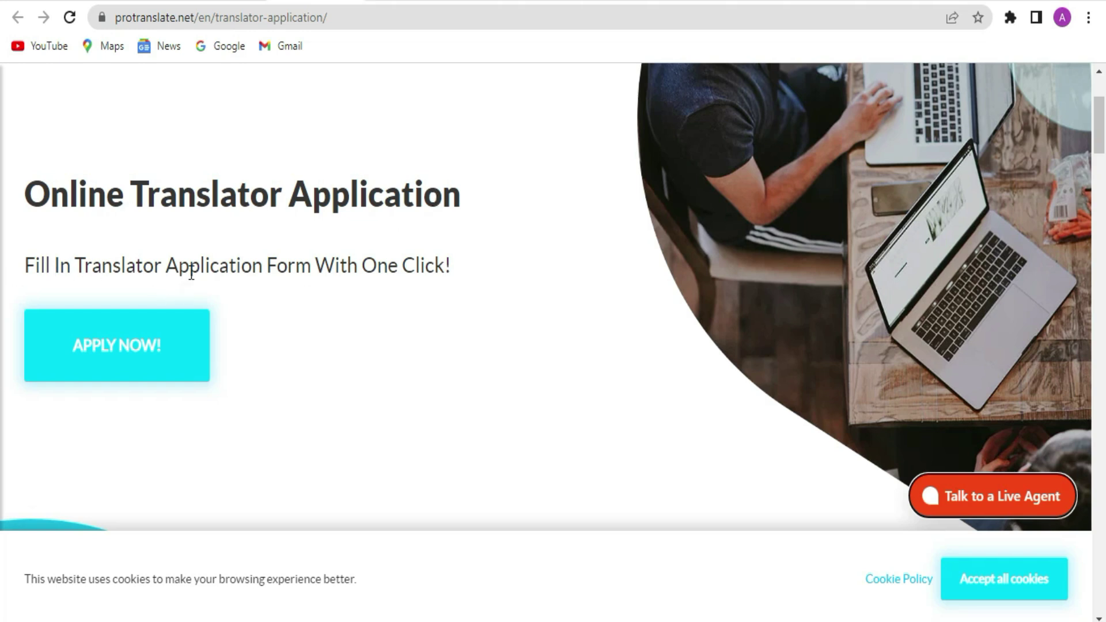
{"action": "right_click", "coordinate": [118, 328]}
{"action": "left_click", "coordinate": [164, 339]}
Step: Read the page's freelance job information and the FAQ answer on freelance translators' working hours
{"action": "scroll", "coordinate": [417, 313], "scroll_direction": "down", "scroll_amount": 10}
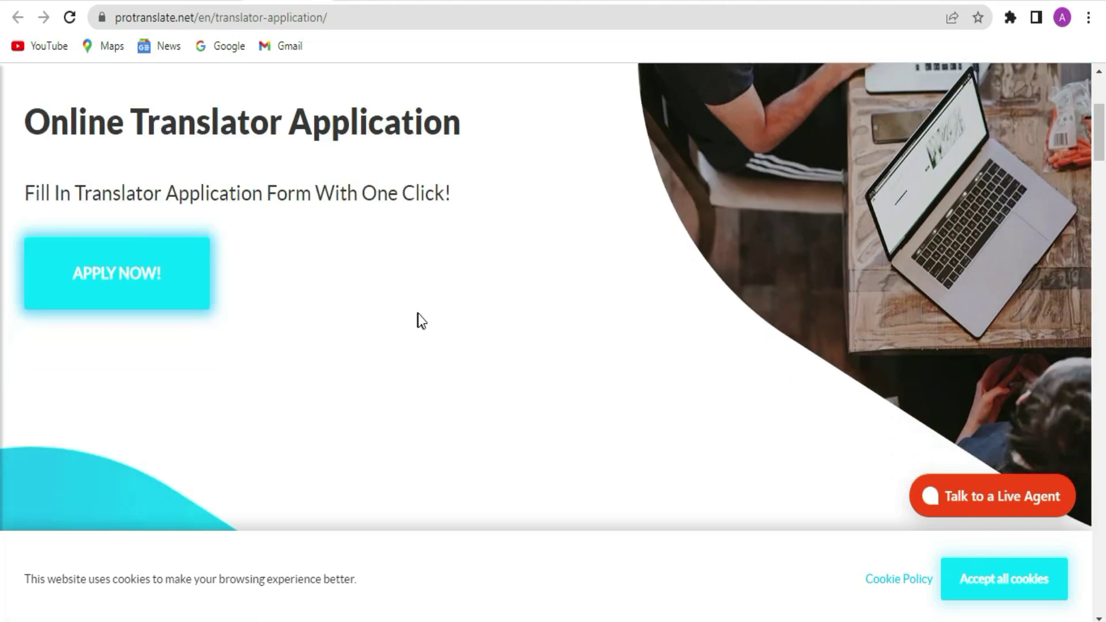
{"action": "scroll", "coordinate": [436, 306], "scroll_direction": "down", "scroll_amount": 3}
{"action": "scroll", "coordinate": [794, 268], "scroll_direction": "down", "scroll_amount": 5}
{"action": "scroll", "coordinate": [644, 239], "scroll_direction": "up", "scroll_amount": 5}
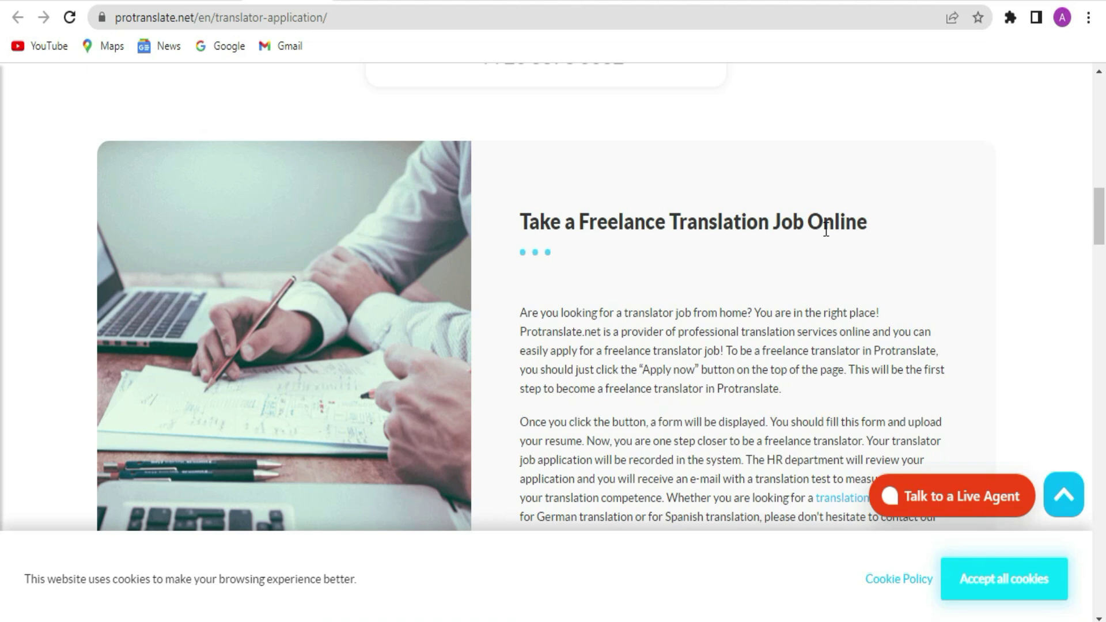
{"action": "scroll", "coordinate": [826, 229], "scroll_direction": "down", "scroll_amount": 10}
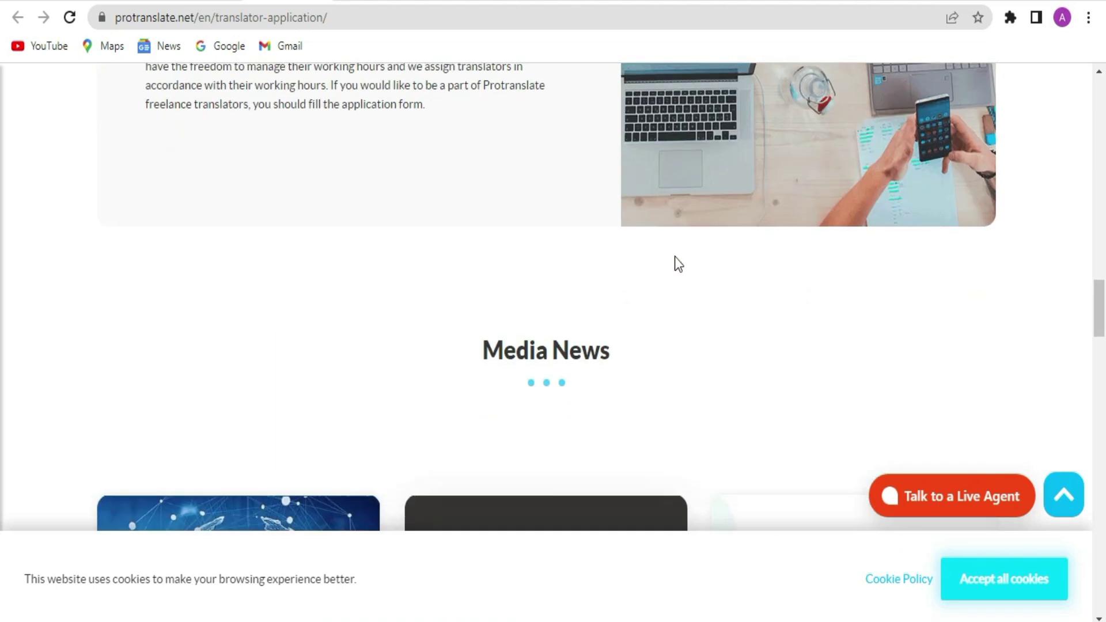
{"action": "scroll", "coordinate": [676, 262], "scroll_direction": "down", "scroll_amount": 17}
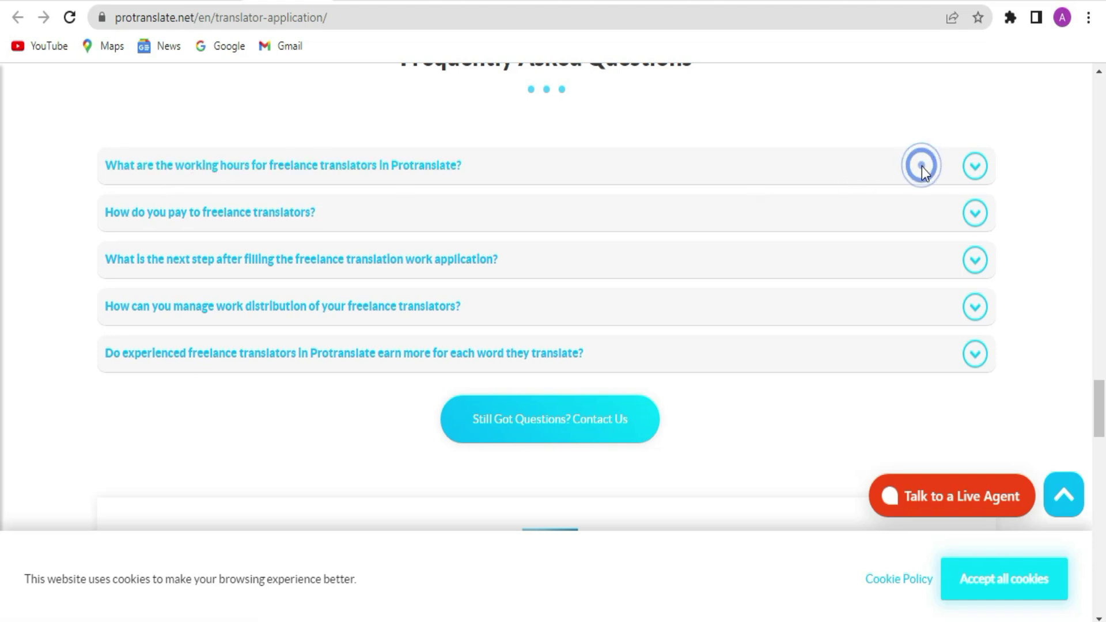
{"action": "left_click", "coordinate": [973, 173]}
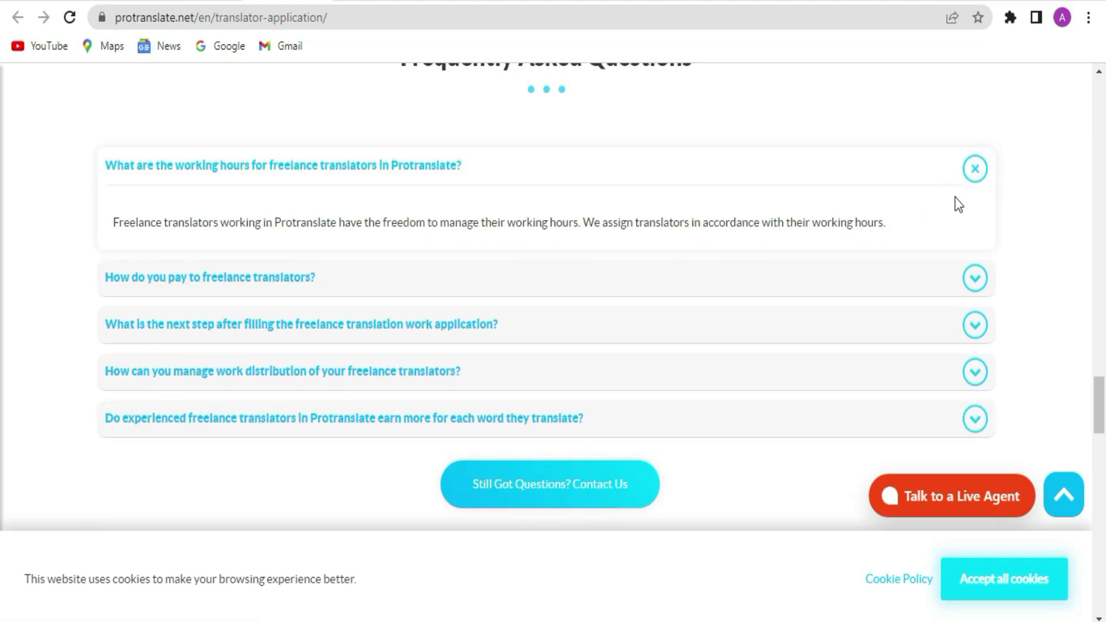
{"action": "left_click", "coordinate": [976, 173]}
Step: Read the FAQ answer on how freelance translators are paid and look over the payment methods listed below
{"action": "left_click", "coordinate": [975, 216]}
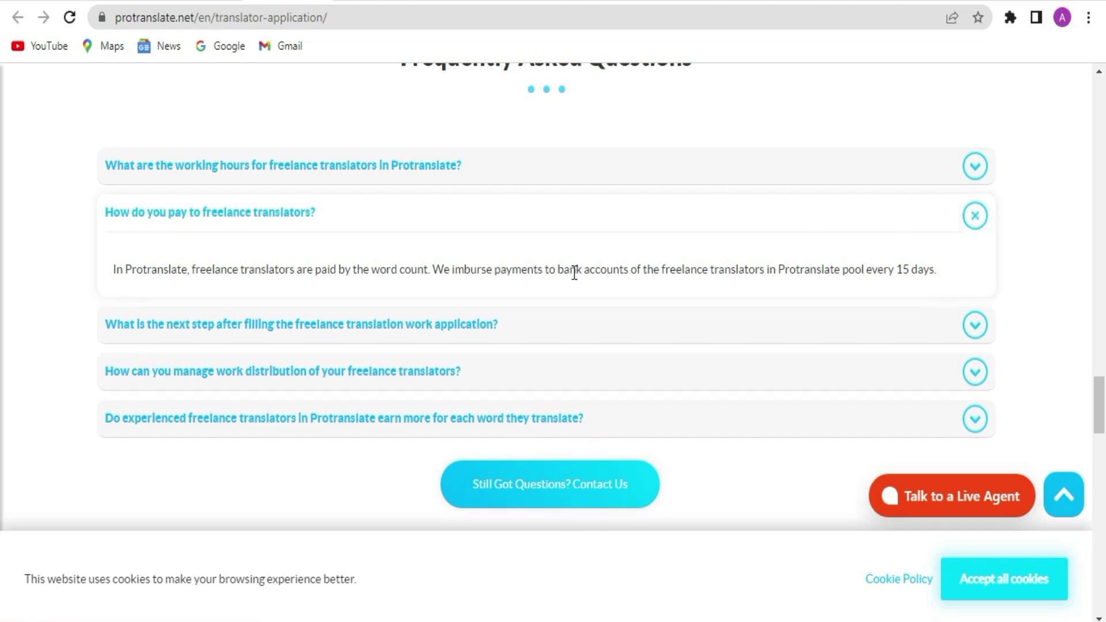
{"action": "left_click_drag", "start_coordinate": [558, 272], "coordinate": [612, 271]}
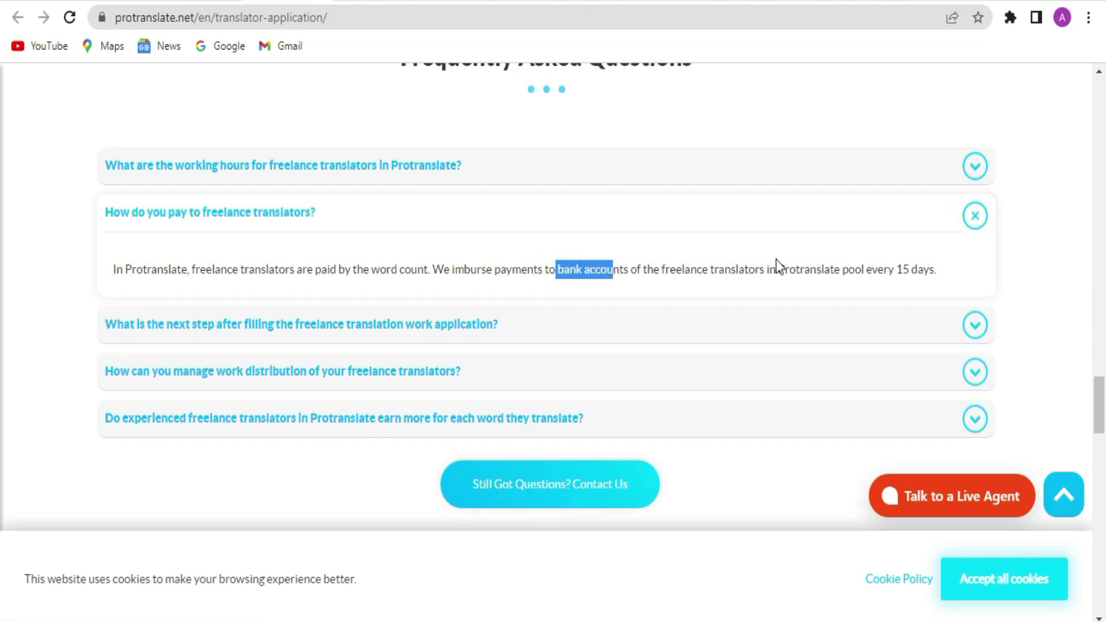
{"action": "left_click", "coordinate": [973, 215]}
{"action": "scroll", "coordinate": [902, 300], "scroll_direction": "down", "scroll_amount": 5}
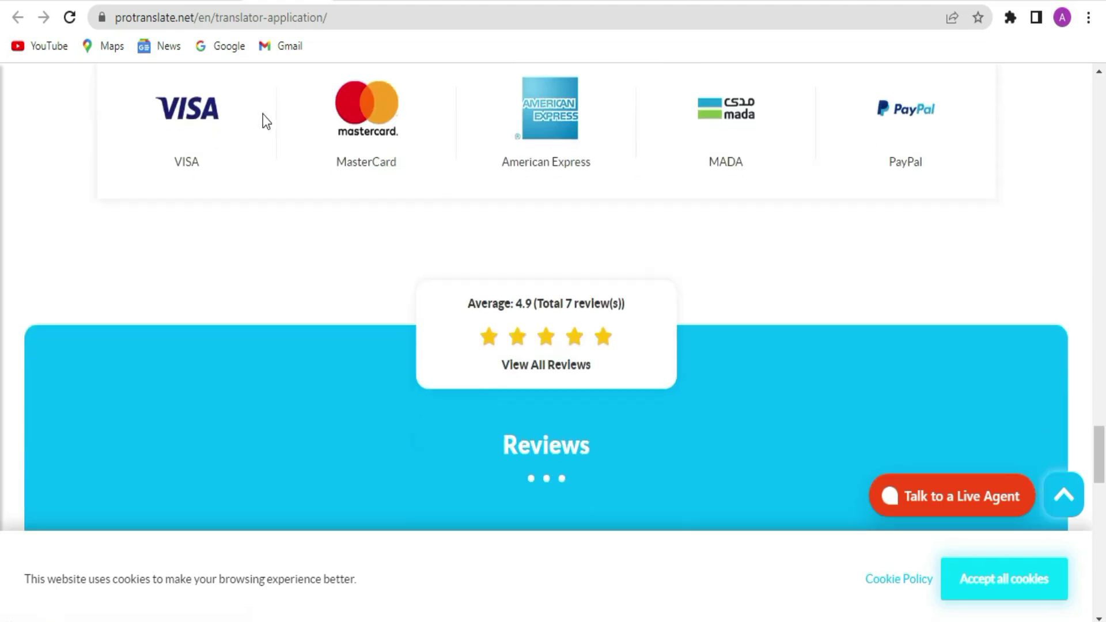
{"action": "scroll", "coordinate": [931, 284], "scroll_direction": "up", "scroll_amount": 5}
{"action": "scroll", "coordinate": [938, 320], "scroll_direction": "down", "scroll_amount": 3}
{"action": "scroll", "coordinate": [904, 338], "scroll_direction": "up", "scroll_amount": 2}
{"action": "scroll", "coordinate": [902, 330], "scroll_direction": "up", "scroll_amount": 1}
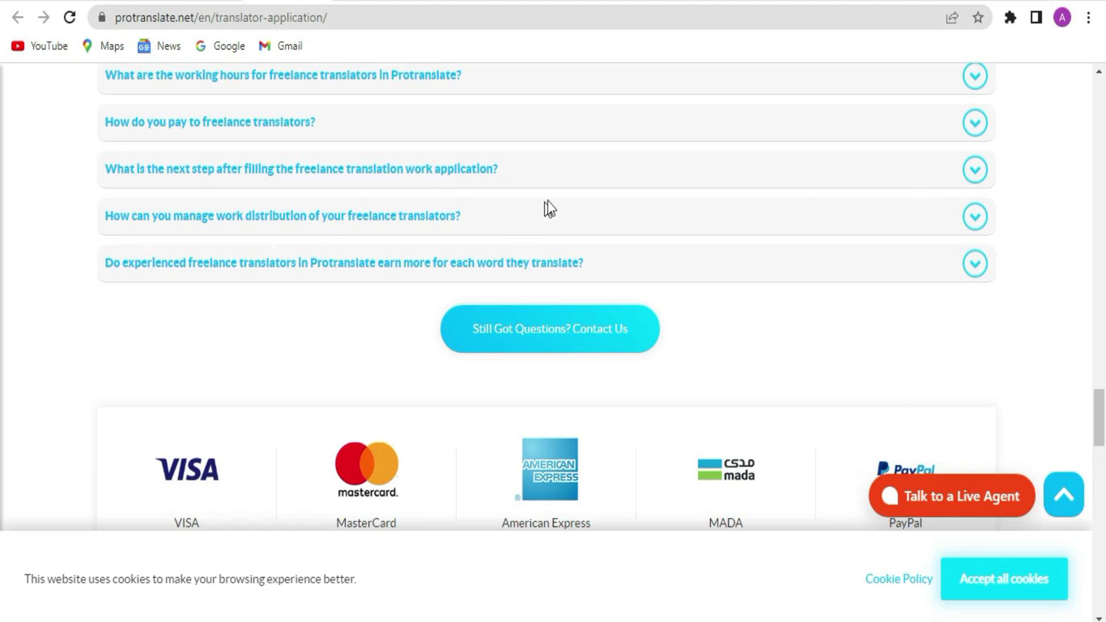
{"action": "scroll", "coordinate": [807, 333], "scroll_direction": "up", "scroll_amount": 3}
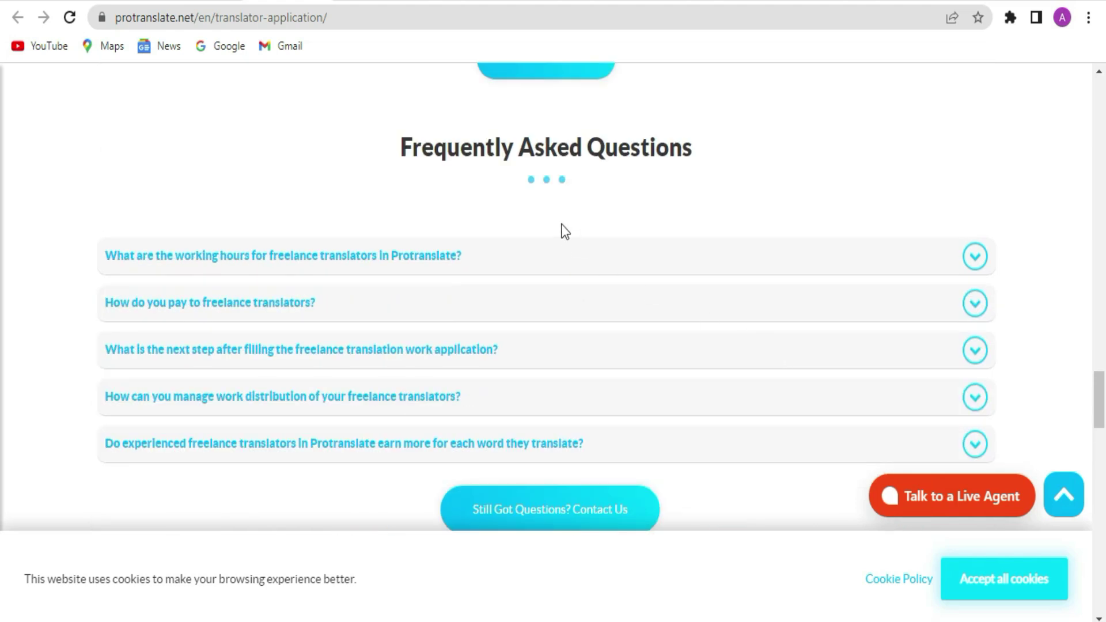
Step: Go to the translator registration form and look through its sections down to the CV upload
{"action": "scroll", "coordinate": [696, 175], "scroll_direction": "up", "scroll_amount": 20}
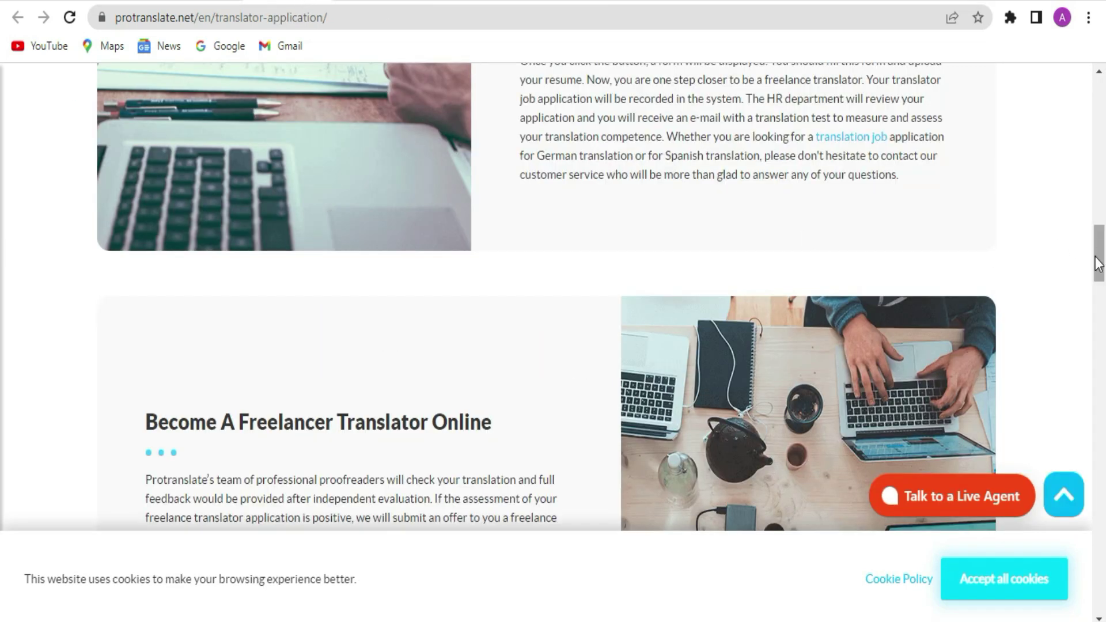
{"action": "left_click_drag", "start_coordinate": [1098, 258], "coordinate": [1099, 18]}
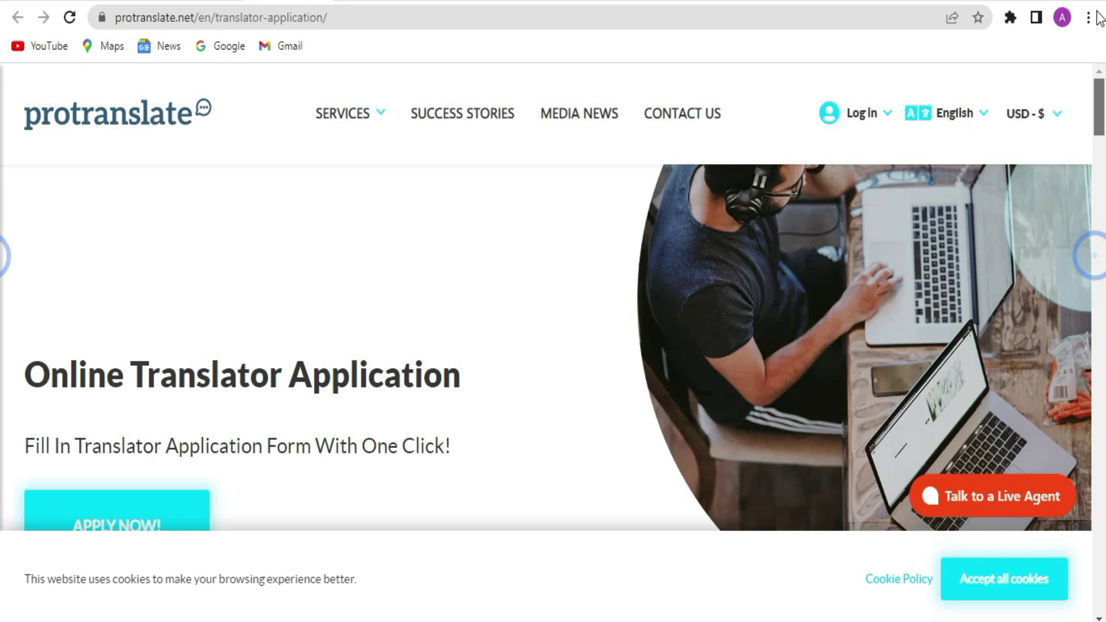
{"action": "left_click", "coordinate": [144, 510]}
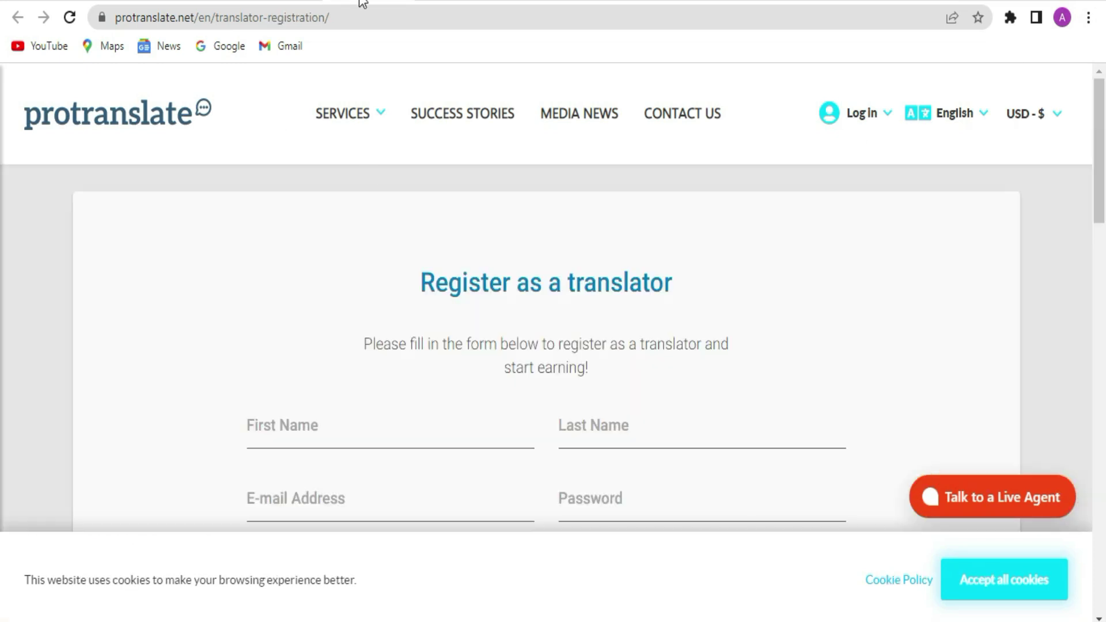
{"action": "scroll", "coordinate": [469, 311], "scroll_direction": "down", "scroll_amount": 10}
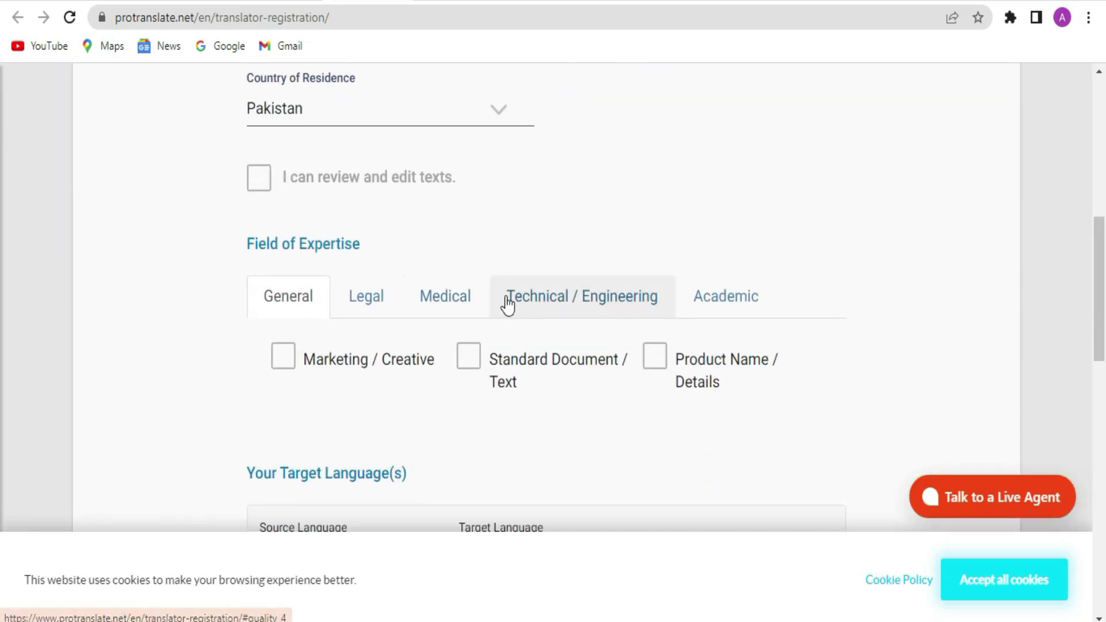
{"action": "scroll", "coordinate": [521, 294], "scroll_direction": "down", "scroll_amount": 9}
{"action": "scroll", "coordinate": [526, 291], "scroll_direction": "up", "scroll_amount": 5}
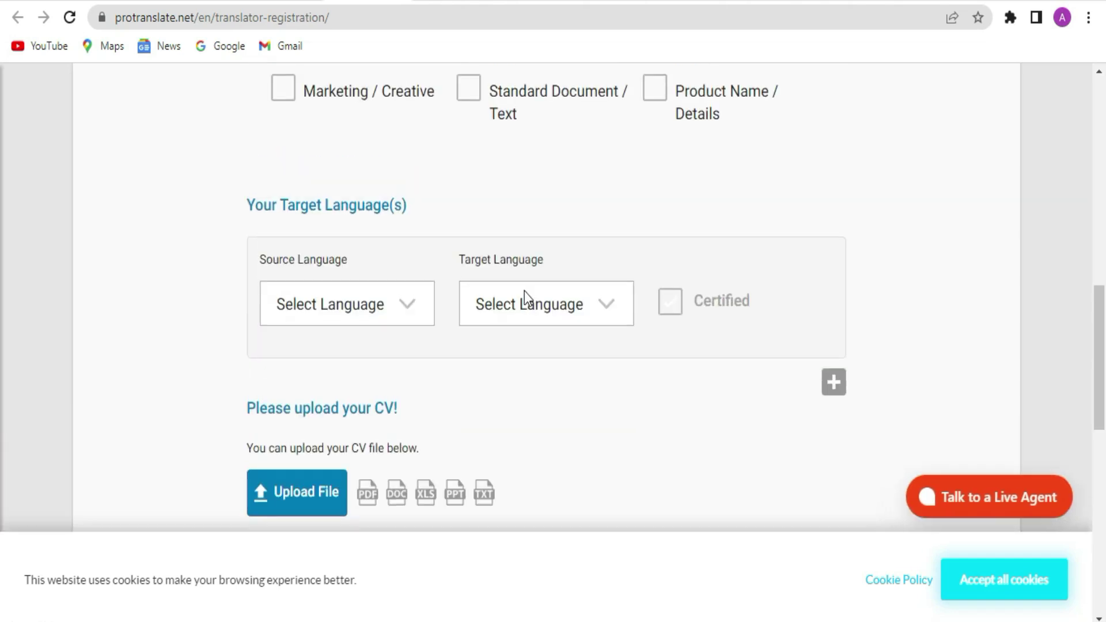
Step: Review the filled-in personal details of the registration form, including phone number, native language and country of residence
{"action": "scroll", "coordinate": [522, 292], "scroll_direction": "up", "scroll_amount": 10}
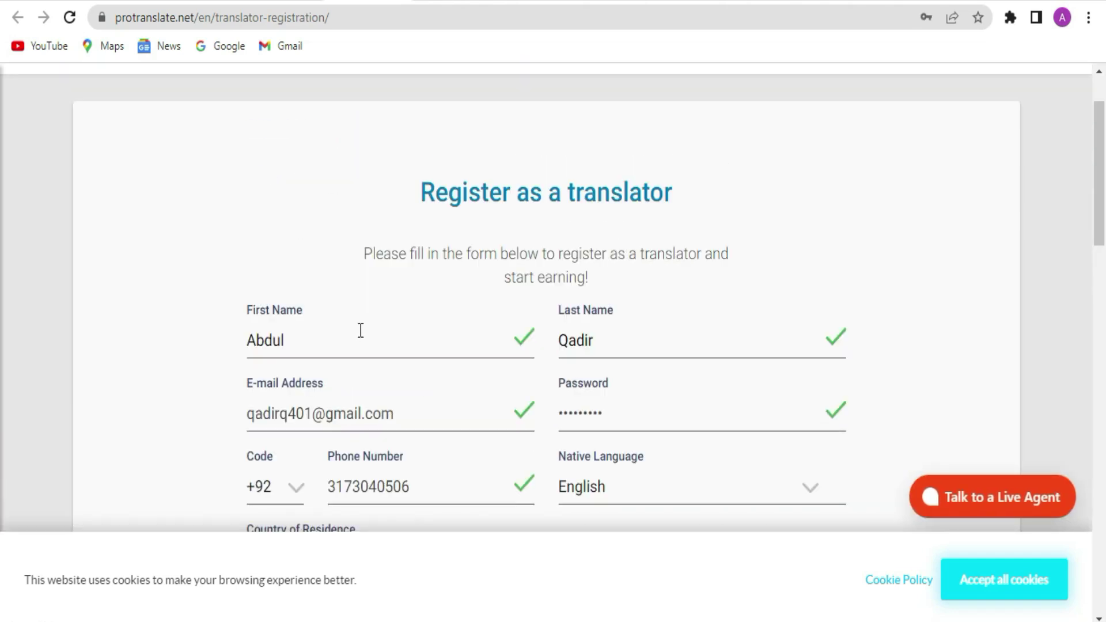
{"action": "scroll", "coordinate": [364, 291], "scroll_direction": "down", "scroll_amount": 2}
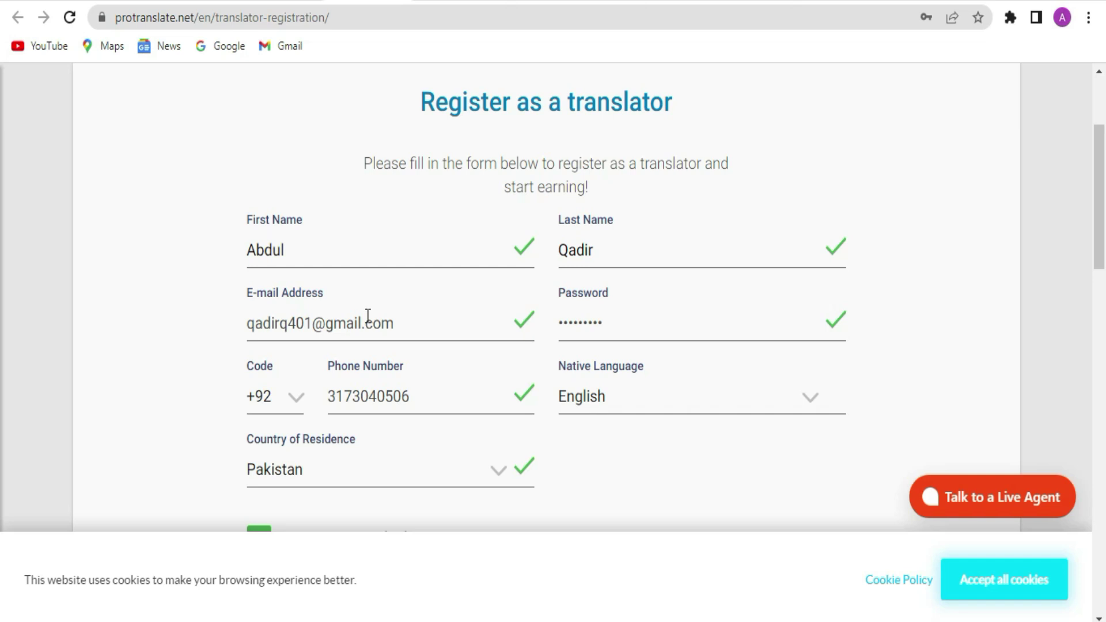
{"action": "scroll", "coordinate": [662, 331], "scroll_direction": "down", "scroll_amount": 3}
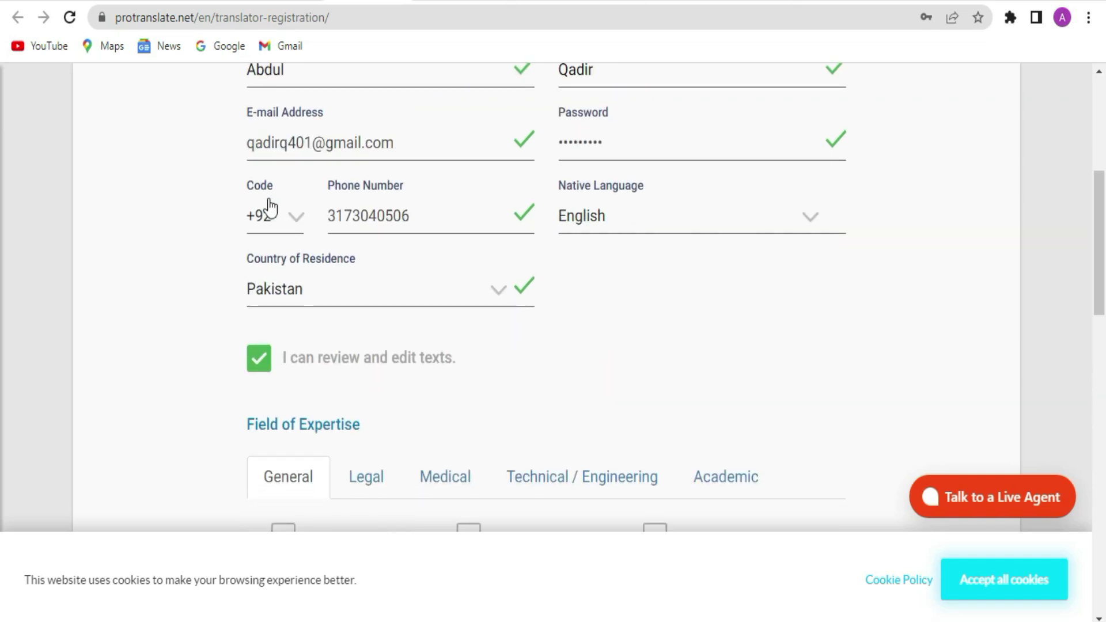
{"action": "left_click", "coordinate": [416, 218]}
{"action": "left_click", "coordinate": [808, 230]}
{"action": "left_click", "coordinate": [920, 268]}
Step: Select Standard Document / Text under General and Legal Document under Legal as fields of expertise
{"action": "scroll", "coordinate": [562, 292], "scroll_direction": "down", "scroll_amount": 3}
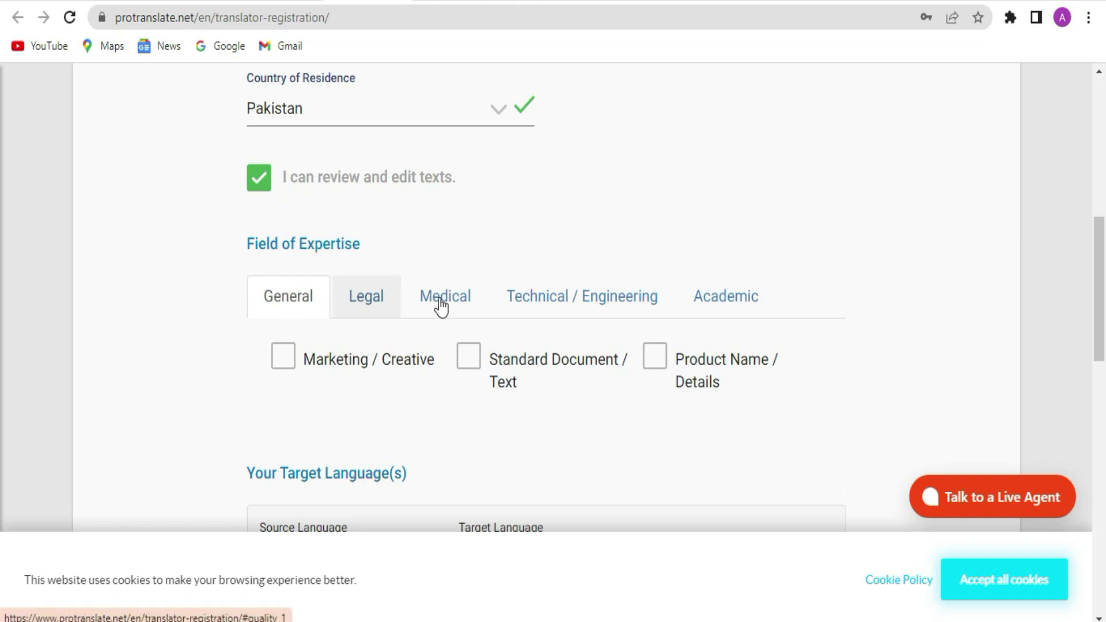
{"action": "left_click", "coordinate": [478, 362]}
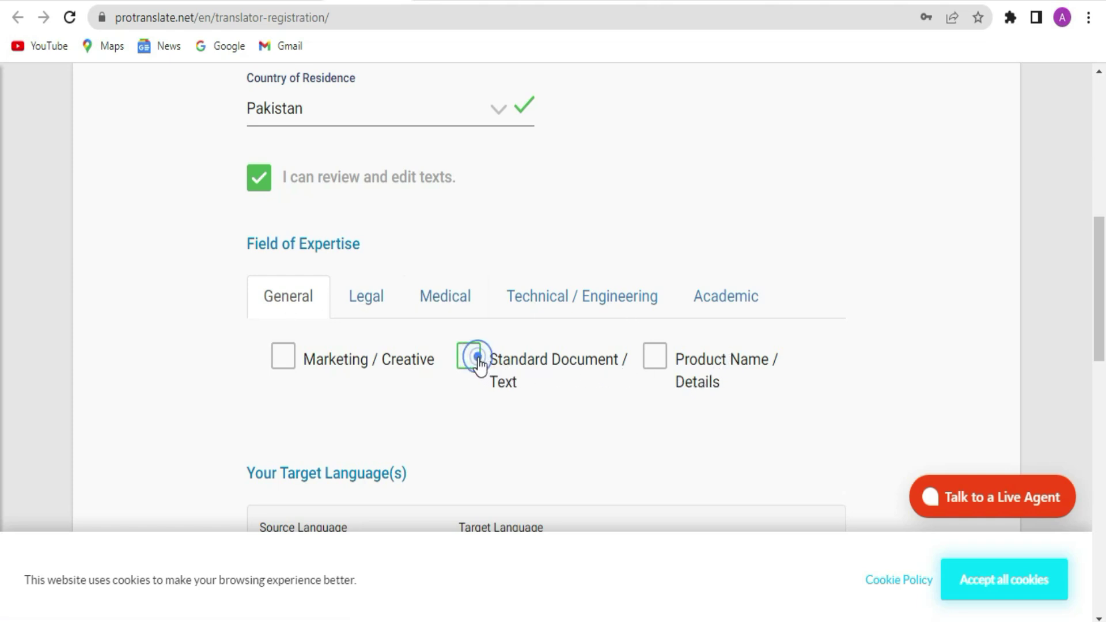
{"action": "left_click", "coordinate": [366, 295]}
{"action": "left_click", "coordinate": [283, 357]}
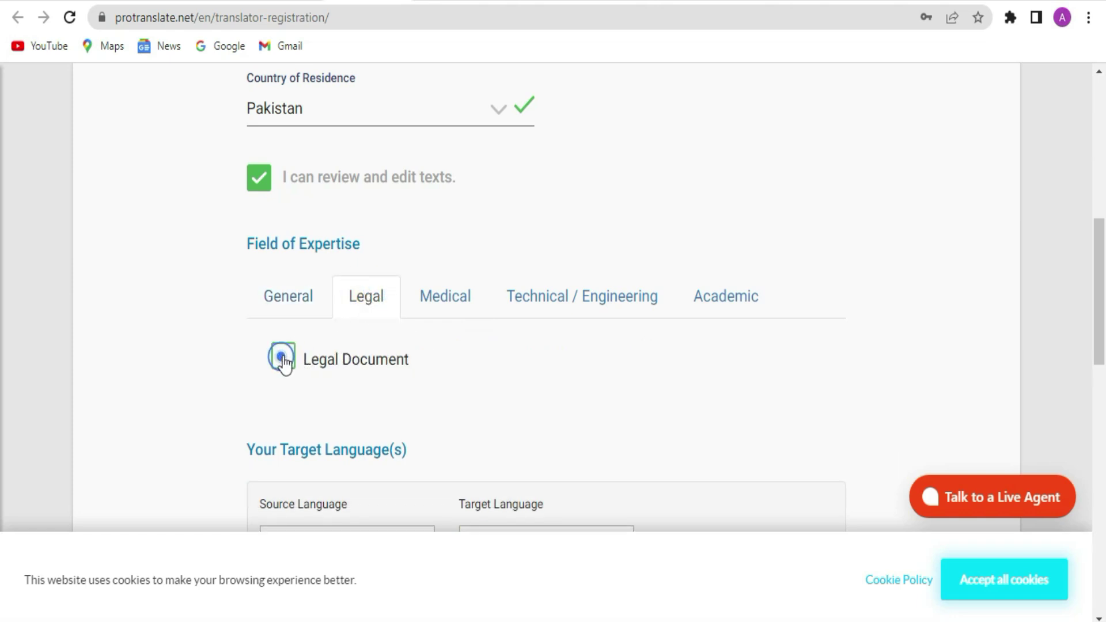
Step: View the Medical expertise options, and select Software / IT / Web & Mobile and Finance under Technical / Engineering
{"action": "left_click", "coordinate": [449, 299]}
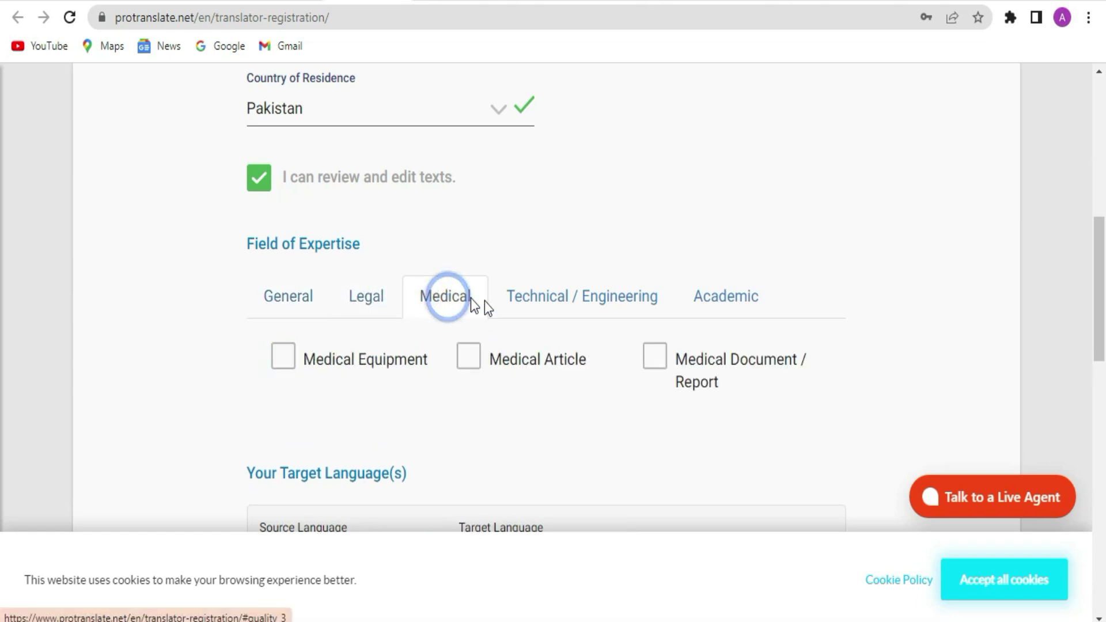
{"action": "left_click", "coordinate": [555, 306]}
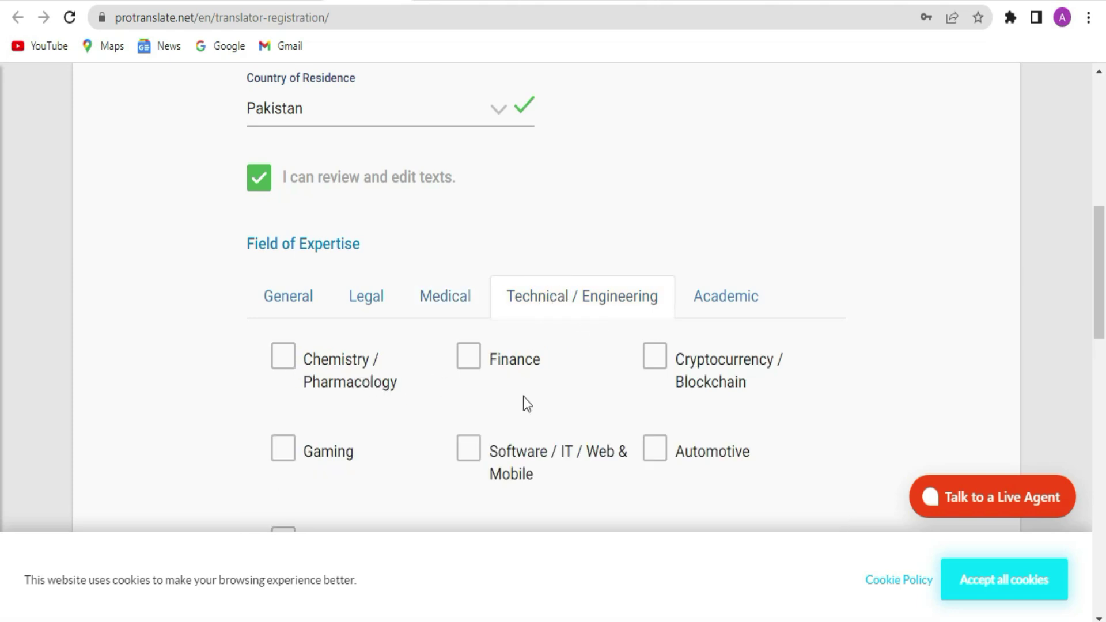
{"action": "left_click", "coordinate": [469, 449]}
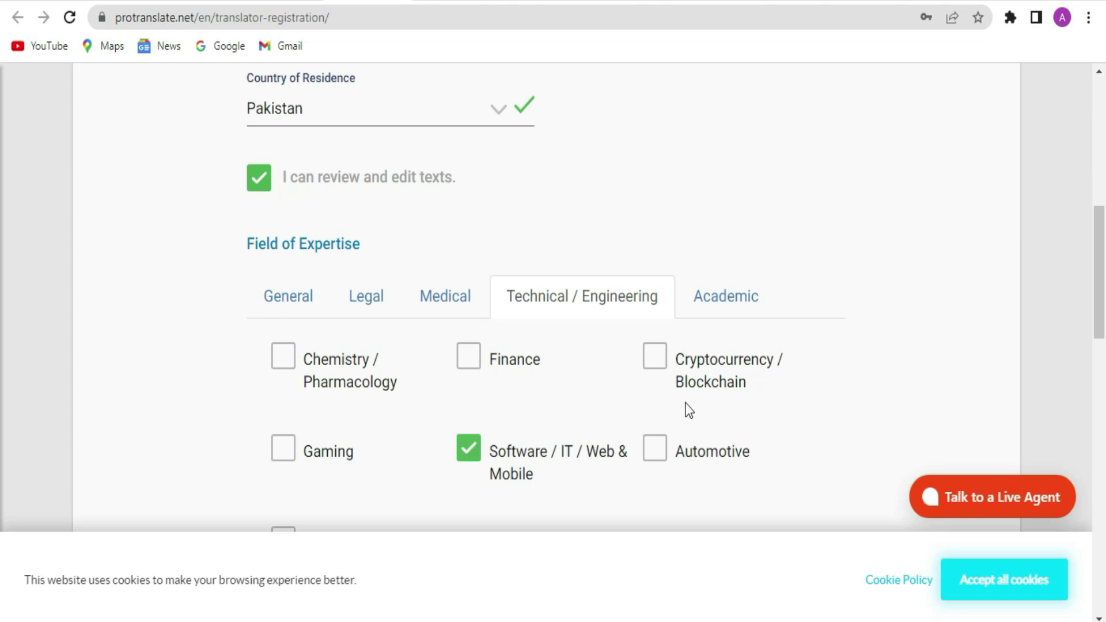
{"action": "scroll", "coordinate": [597, 329], "scroll_direction": "down", "scroll_amount": 3}
{"action": "left_click", "coordinate": [470, 178]}
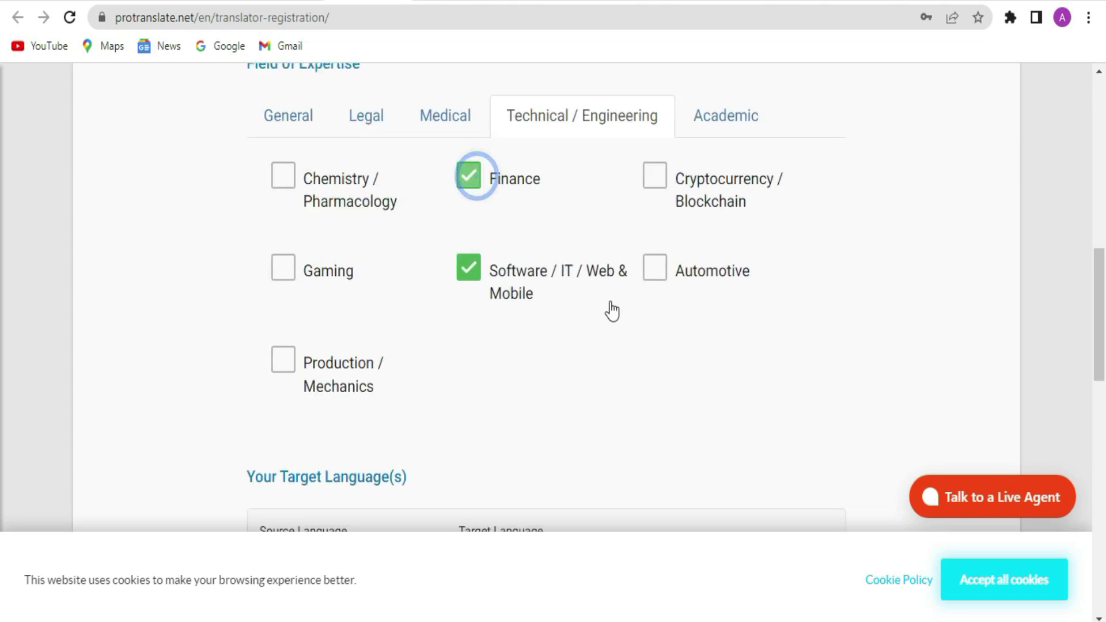
Step: Select Thesis / Research / Article as an Academic field of expertise
{"action": "scroll", "coordinate": [733, 306], "scroll_direction": "up", "scroll_amount": 3}
{"action": "left_click", "coordinate": [732, 306]}
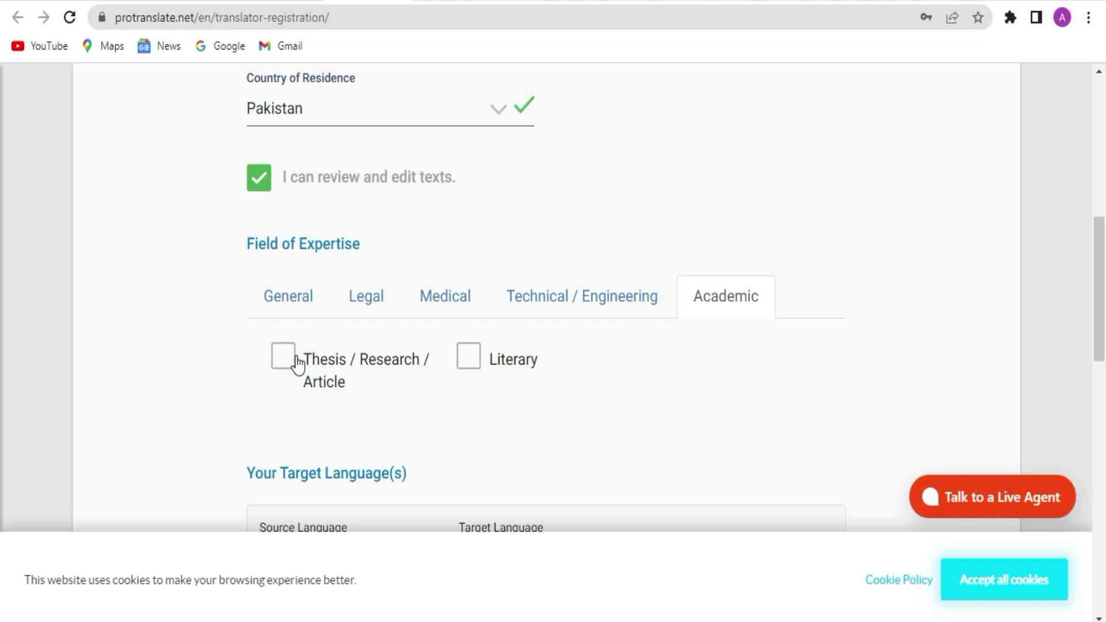
{"action": "left_click", "coordinate": [274, 366]}
{"action": "scroll", "coordinate": [600, 353], "scroll_direction": "down", "scroll_amount": 3}
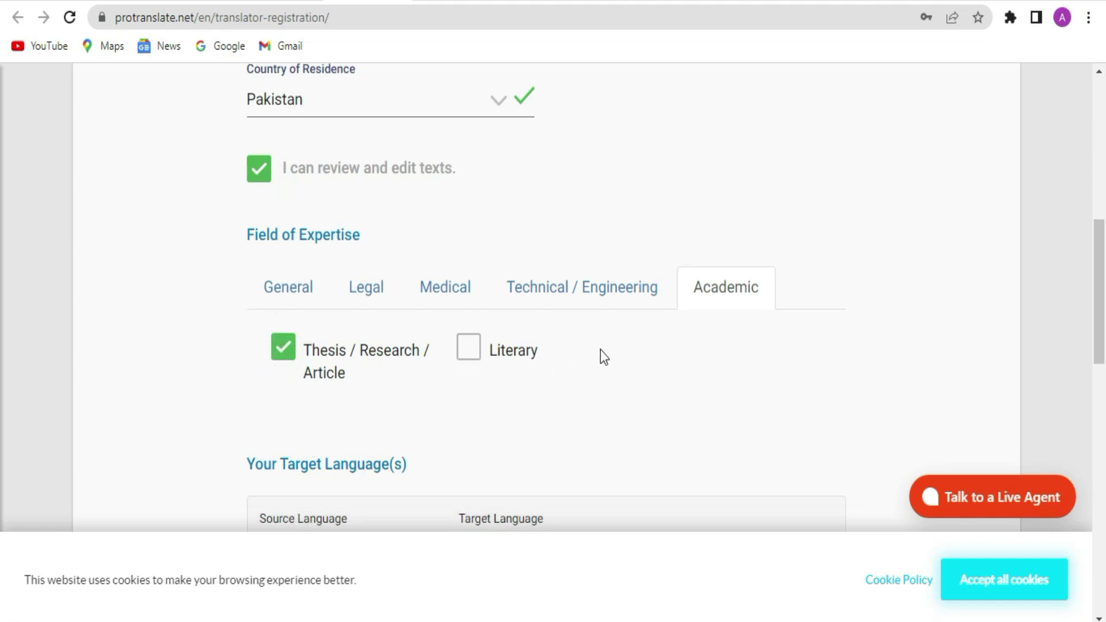
Step: Dismiss the live chat pop-up and set the source language of the first language pair to English
{"action": "scroll", "coordinate": [600, 350], "scroll_direction": "down", "scroll_amount": 2}
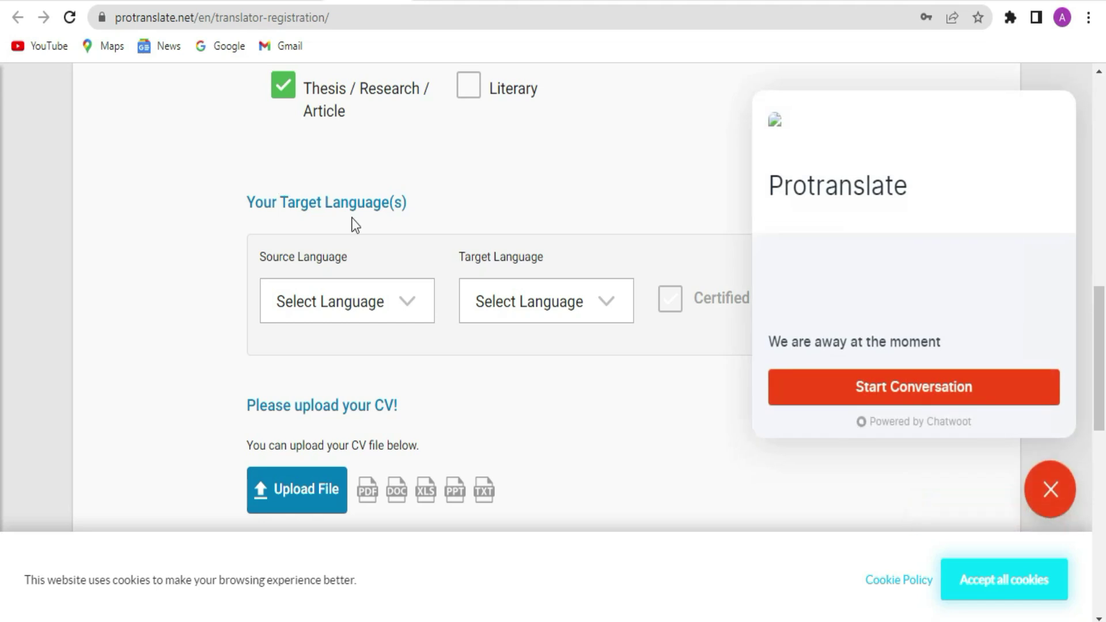
{"action": "left_click", "coordinate": [1052, 495]}
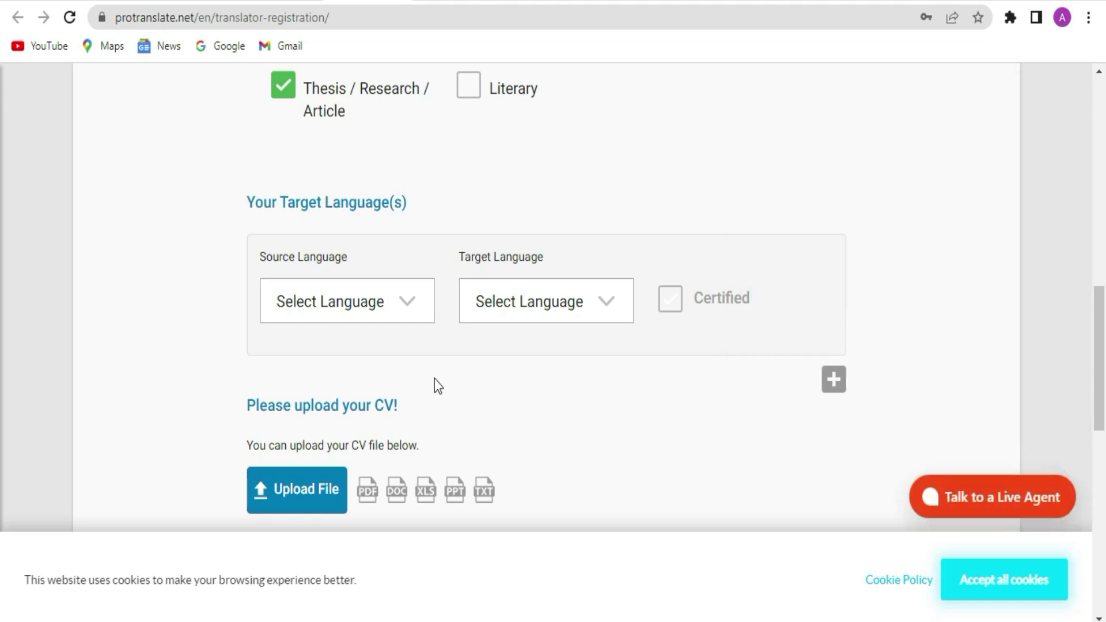
{"action": "left_click", "coordinate": [418, 318]}
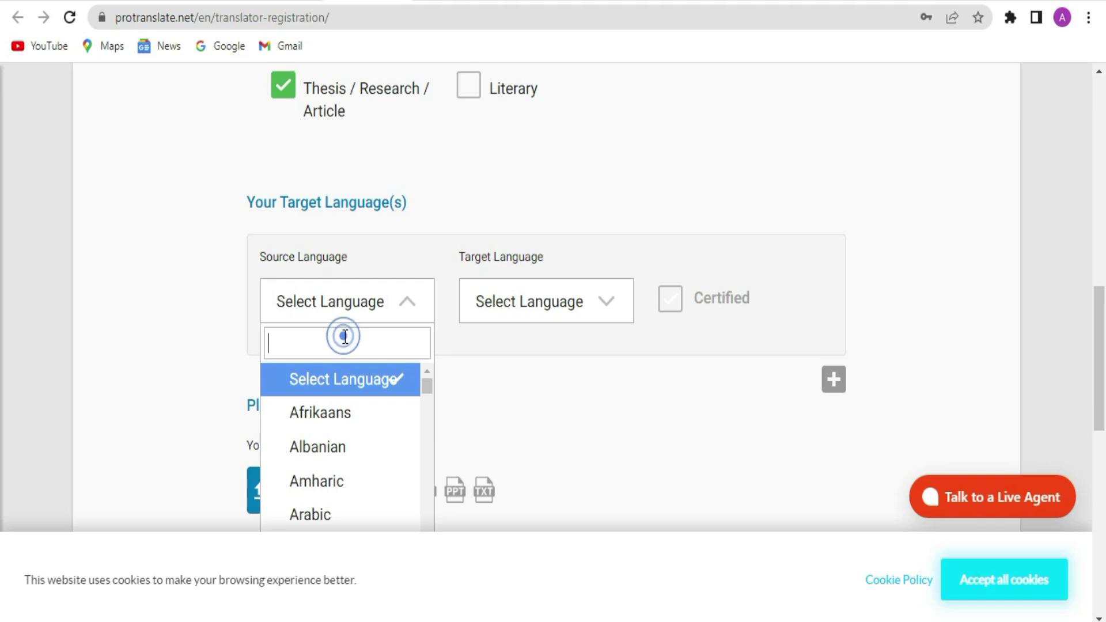
{"action": "type", "text": "e"}
{"action": "left_click", "coordinate": [338, 378]}
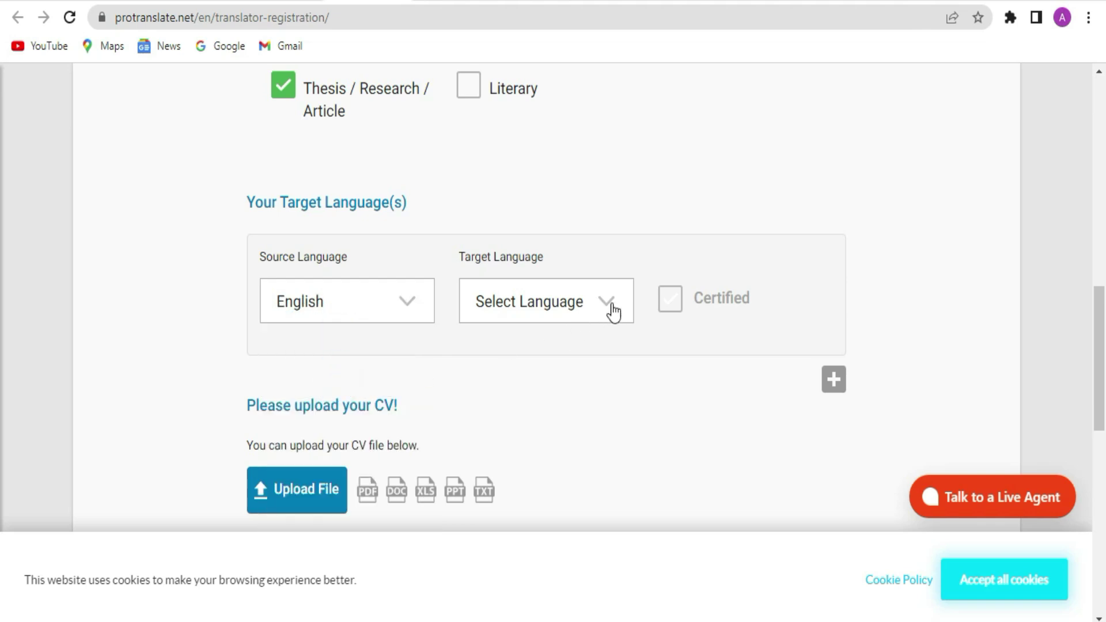
Step: Set the target language of the first pair to French and mark the pair as certified
{"action": "left_click", "coordinate": [608, 304]}
{"action": "left_click", "coordinate": [574, 339]}
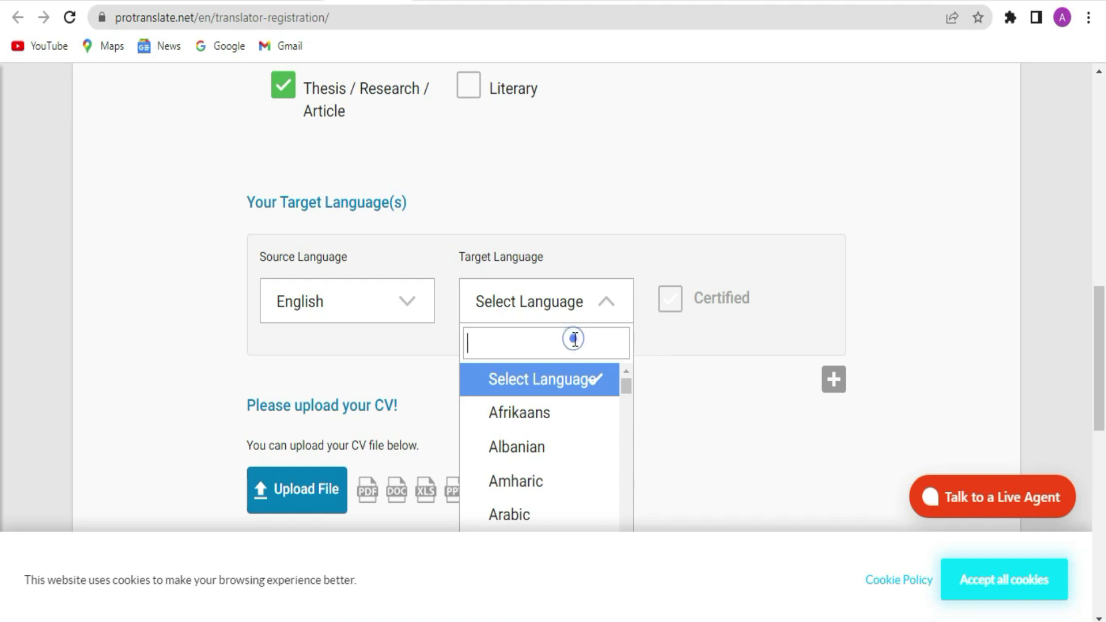
{"action": "type", "text": "fra"}
{"action": "key", "text": "BackSpace"}
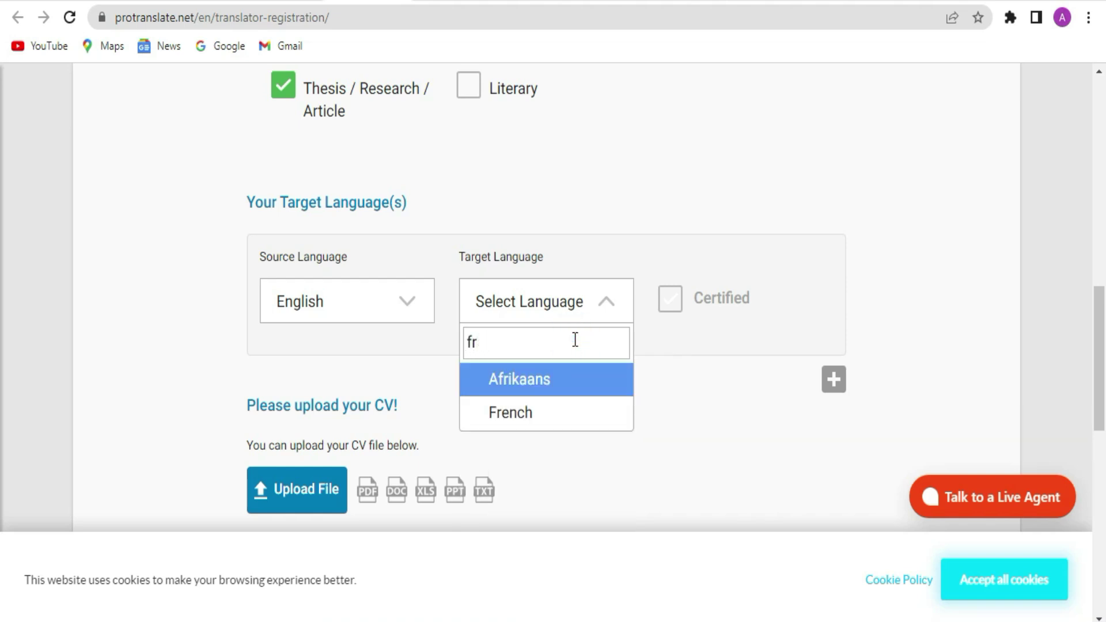
{"action": "left_click", "coordinate": [517, 415]}
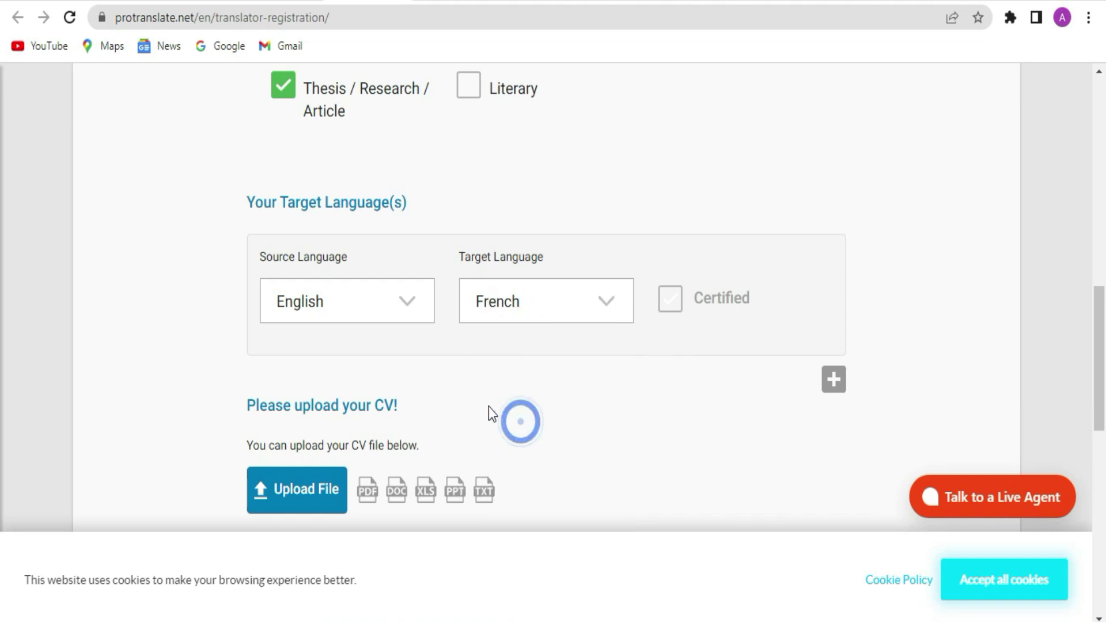
{"action": "left_click", "coordinate": [679, 310]}
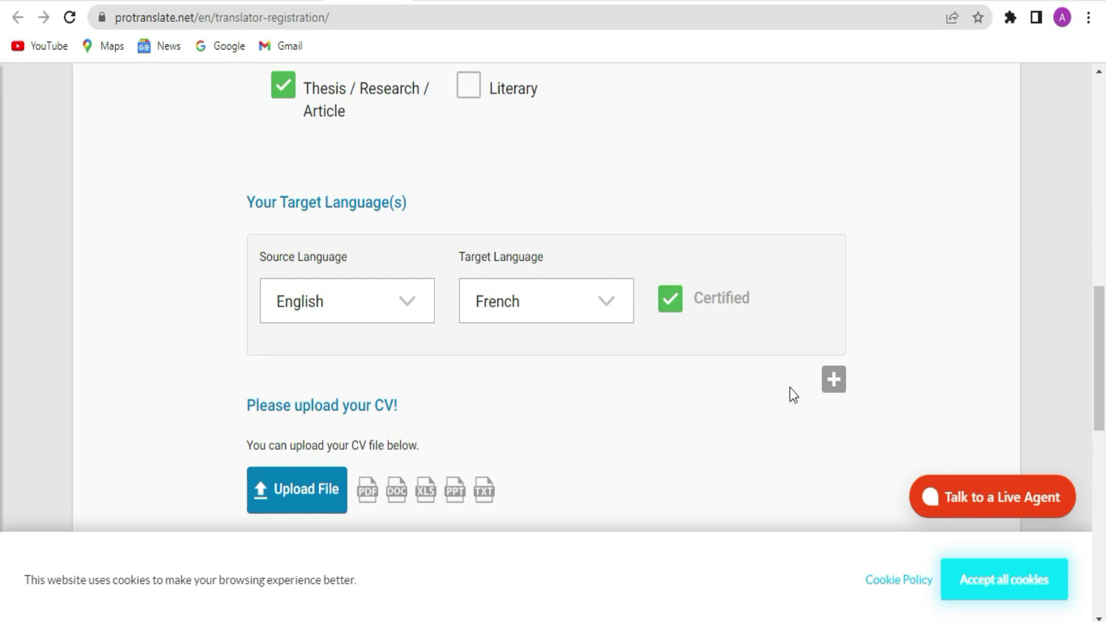
Step: Add a second language pair with English as its source language
{"action": "left_click", "coordinate": [833, 380]}
{"action": "left_click", "coordinate": [397, 438]}
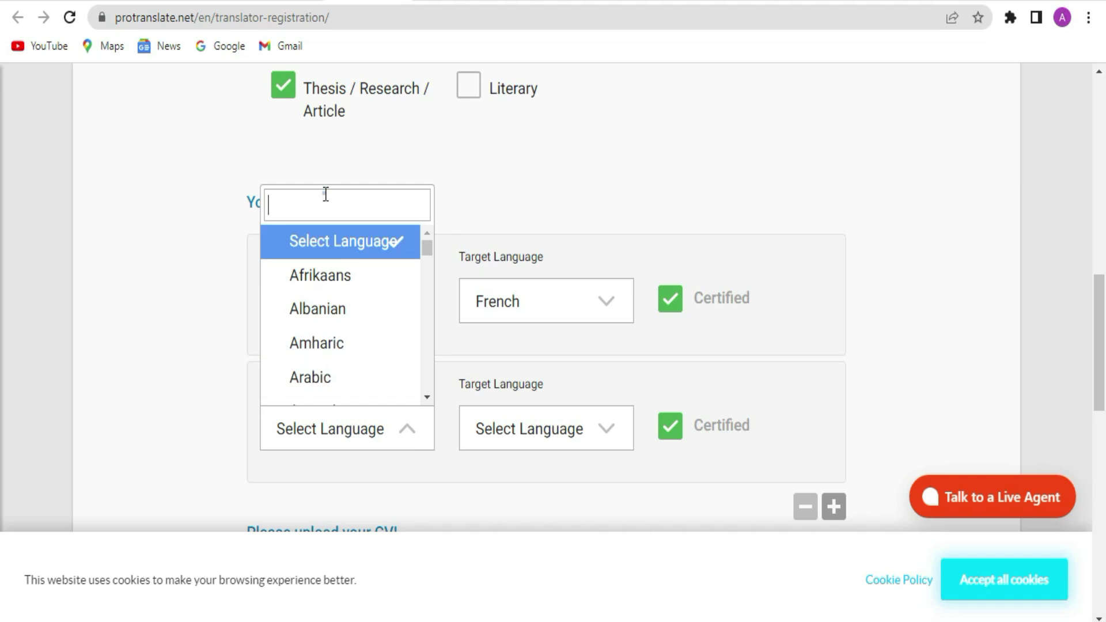
{"action": "type", "text": "engl"}
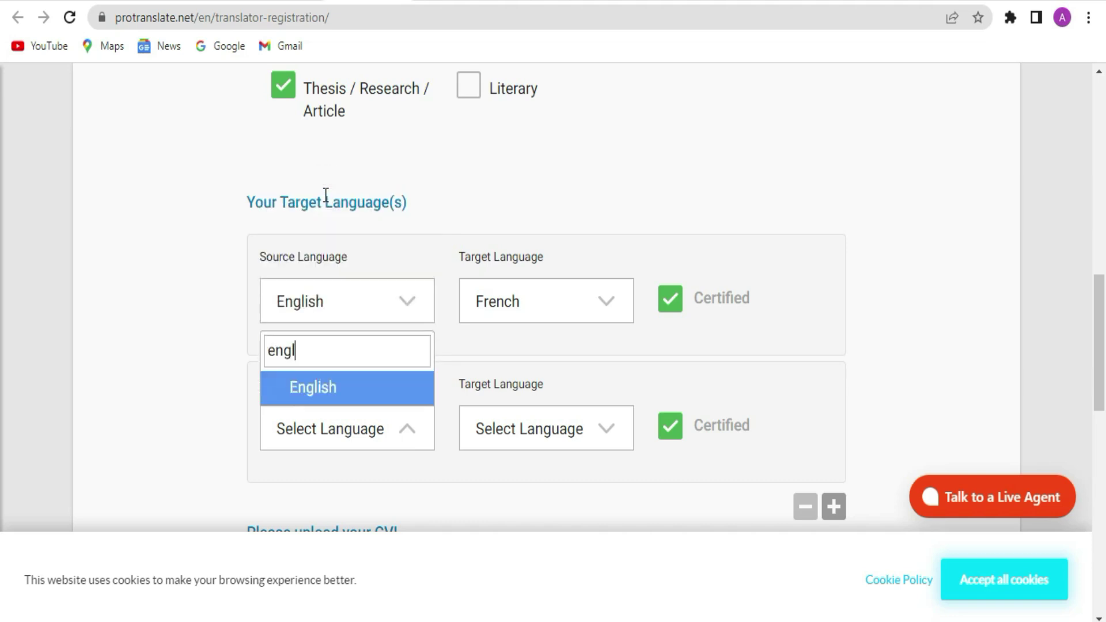
{"action": "left_click", "coordinate": [323, 387]}
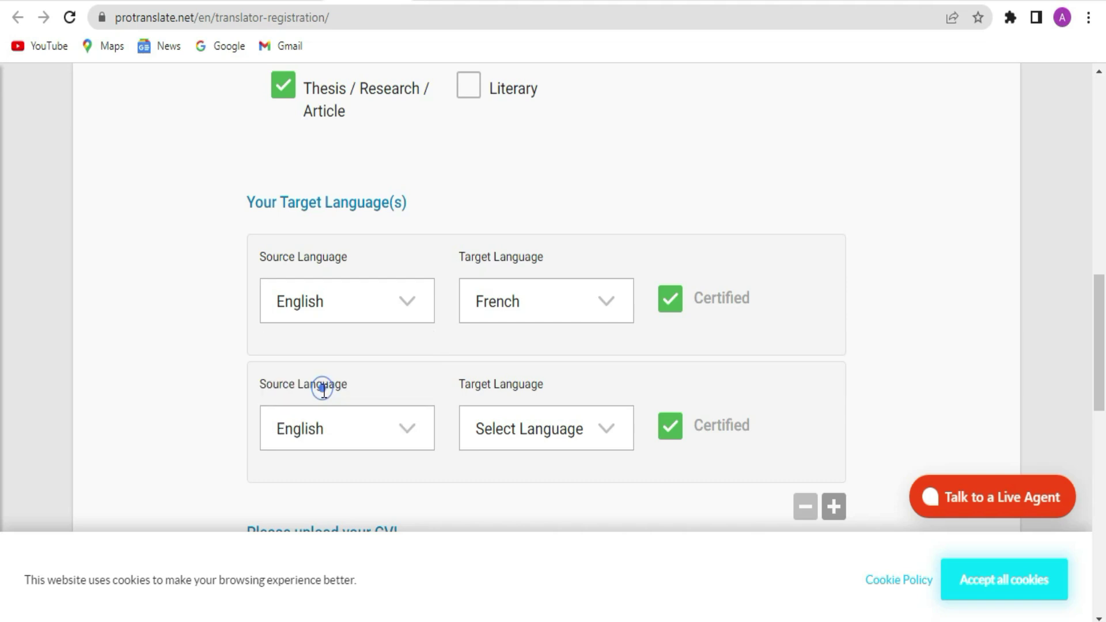
Step: Set the second pair's target language to Spanish and clear its Certified option
{"action": "left_click", "coordinate": [598, 433]}
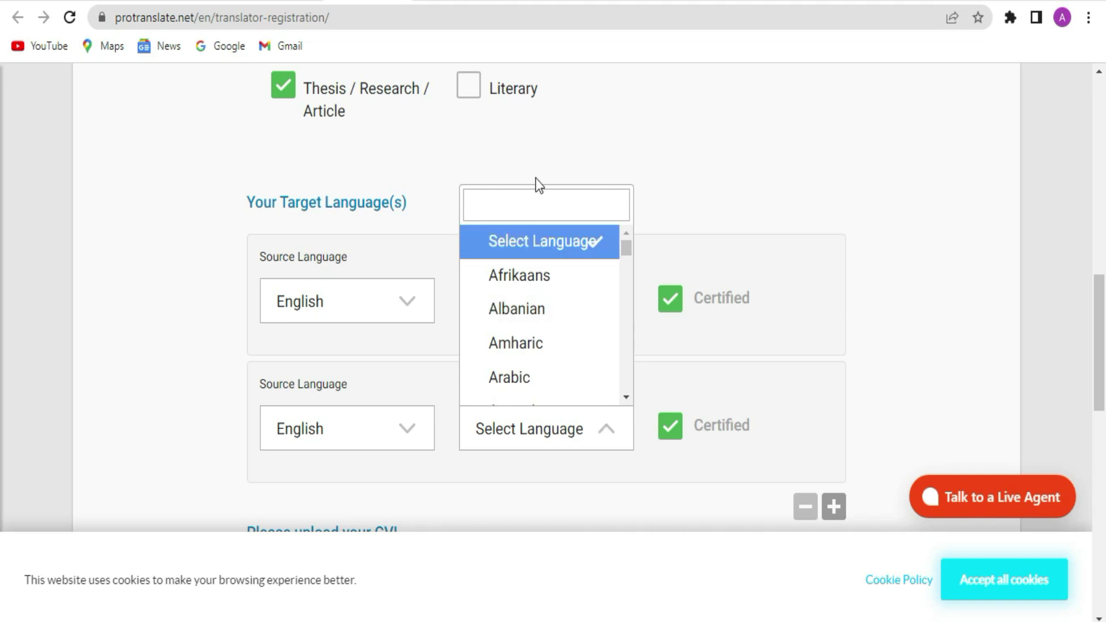
{"action": "left_click", "coordinate": [536, 198]}
{"action": "type", "text": "s"}
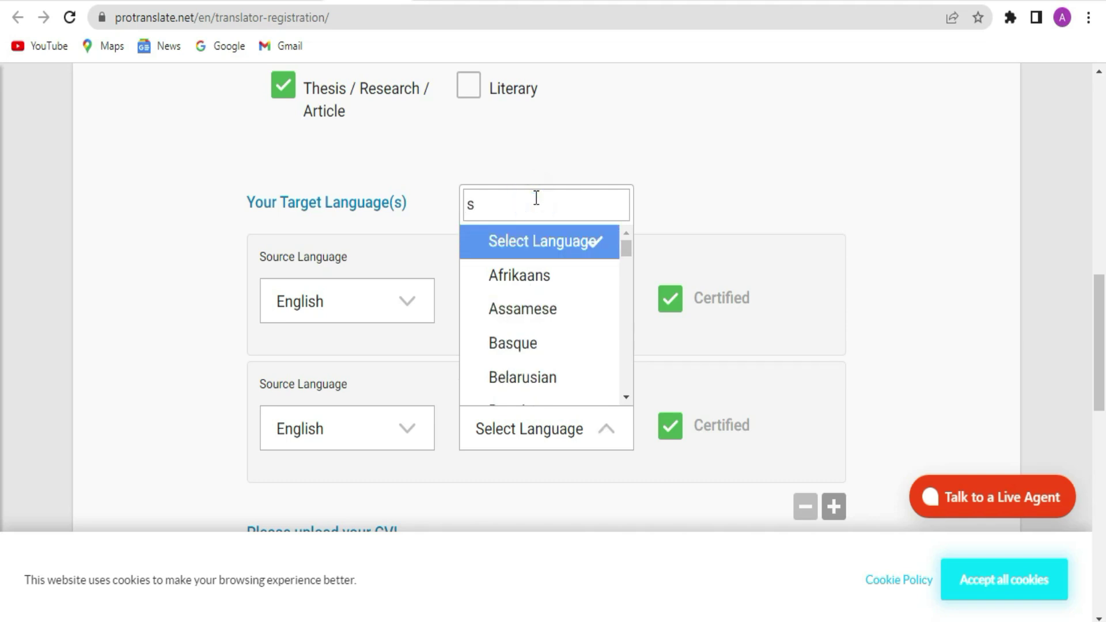
{"action": "type", "text": "pa"}
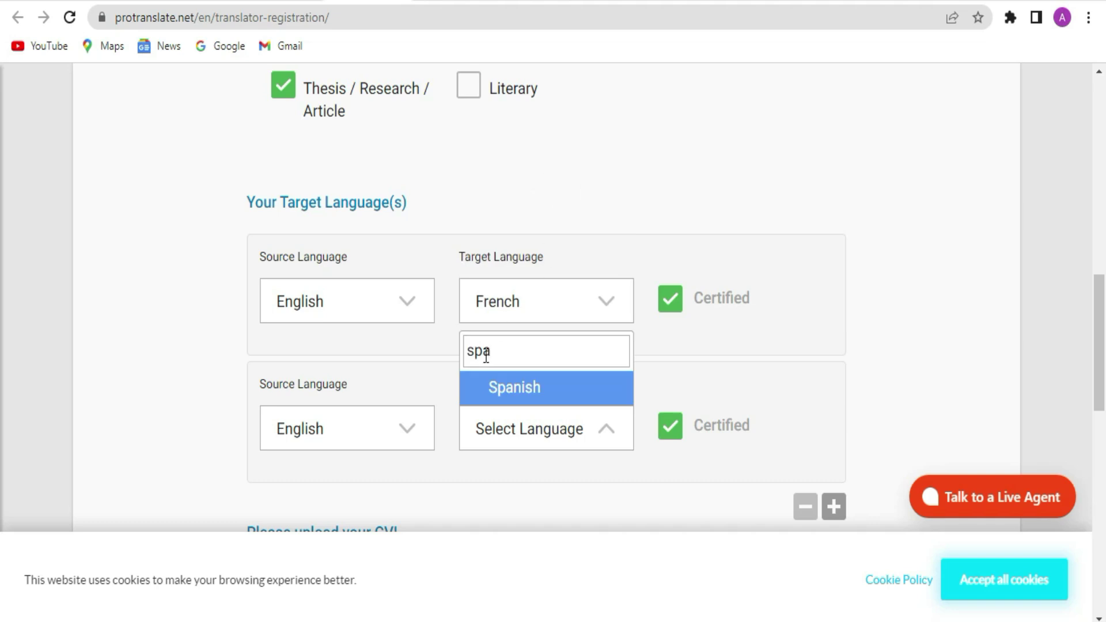
{"action": "left_click", "coordinate": [519, 389]}
{"action": "left_click", "coordinate": [670, 428]}
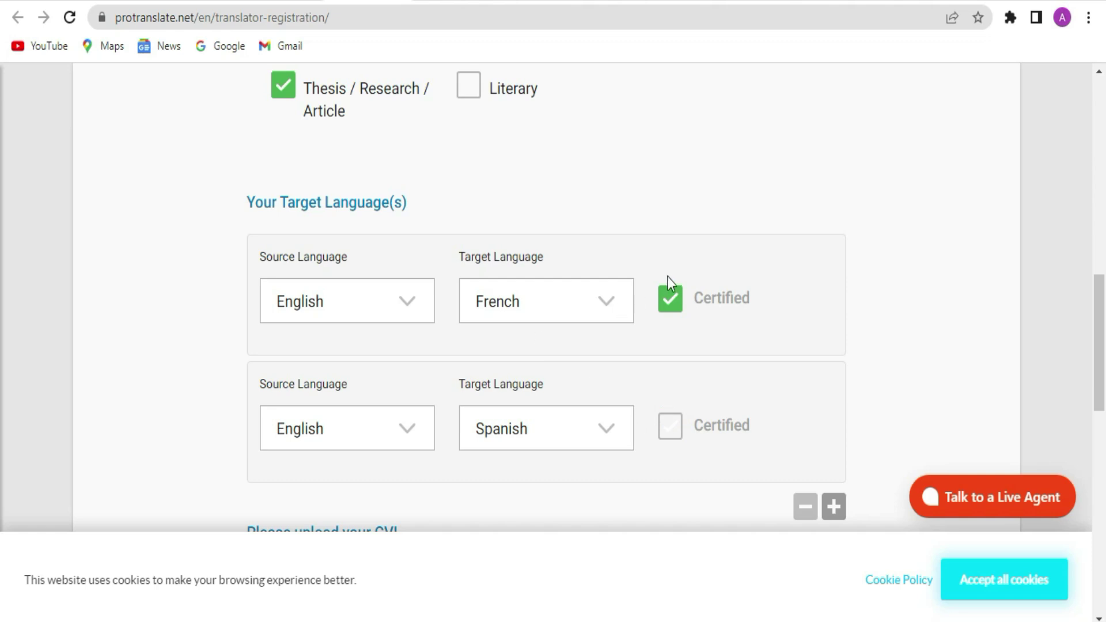
Step: Upload the PDF New Doc 01-14-2022 09.43 from Downloads as the CV and submit the translator registration
{"action": "scroll", "coordinate": [832, 278], "scroll_direction": "down", "scroll_amount": 5}
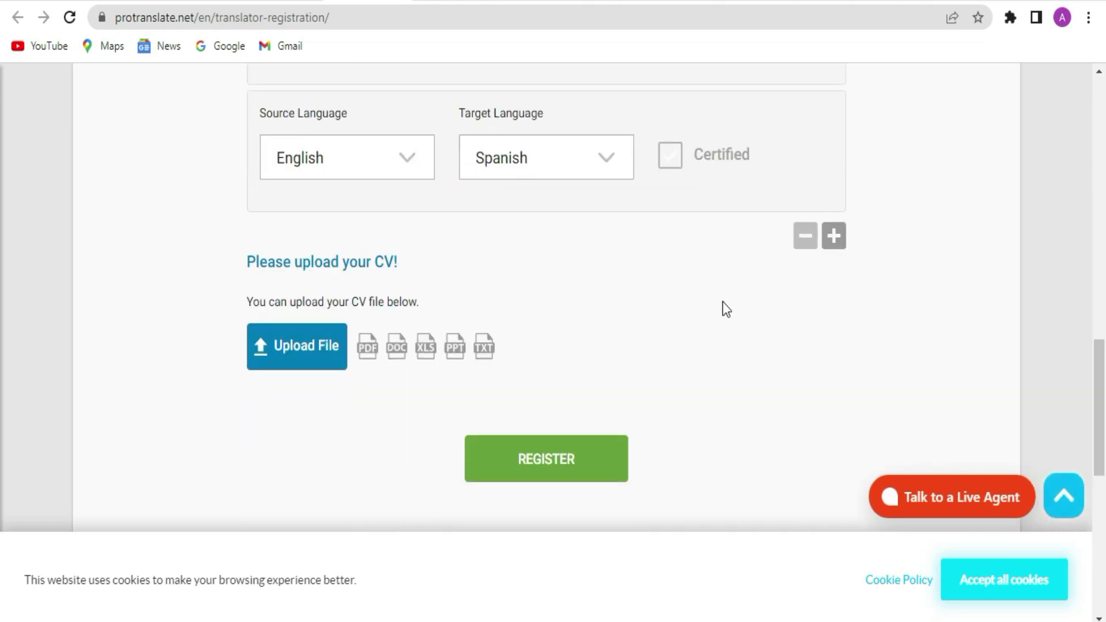
{"action": "left_click_drag", "start_coordinate": [410, 263], "coordinate": [271, 266]}
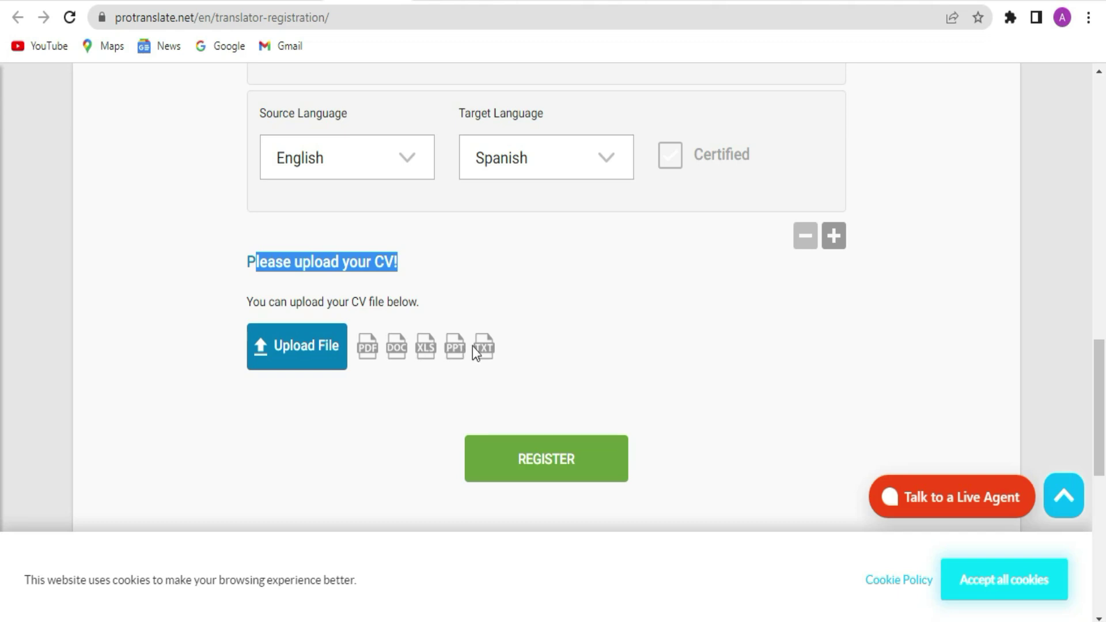
{"action": "left_click", "coordinate": [305, 346]}
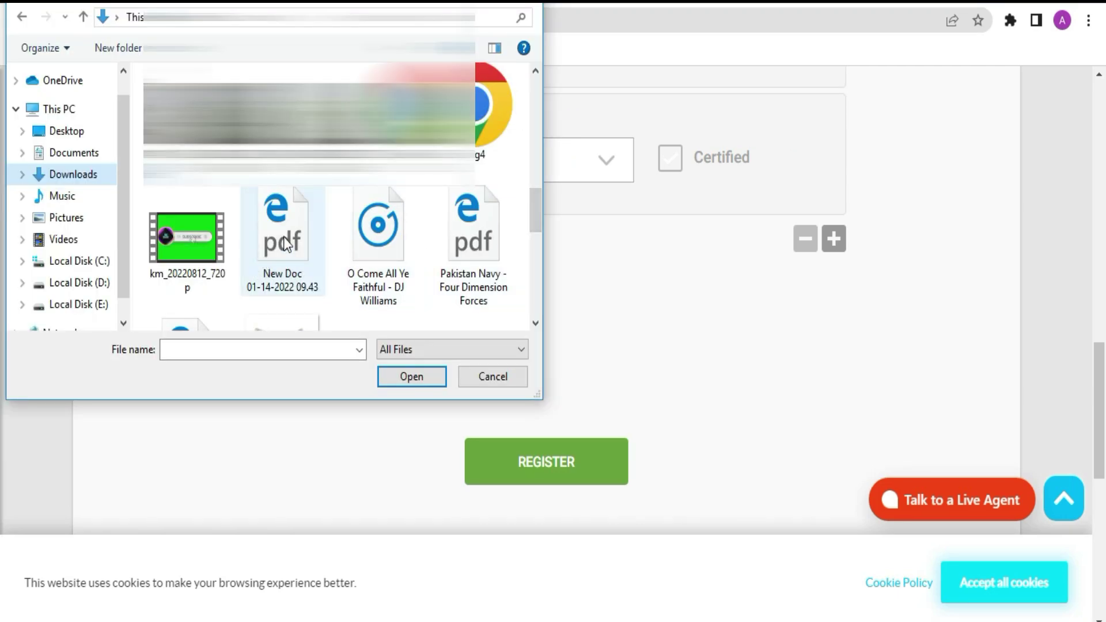
{"action": "left_click", "coordinate": [284, 236]}
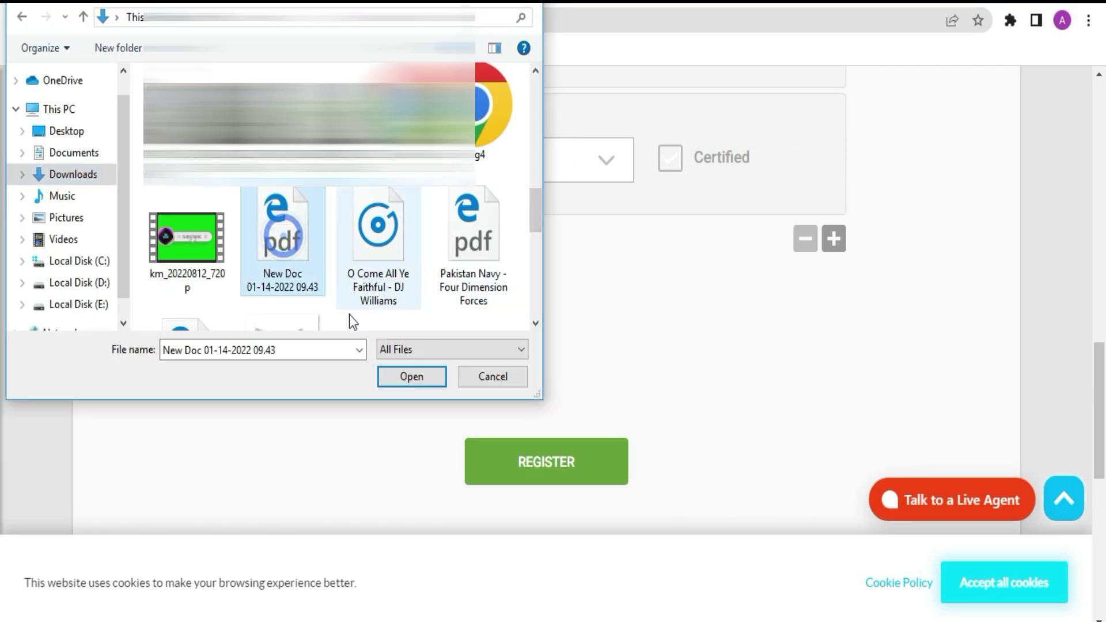
{"action": "left_click", "coordinate": [401, 377]}
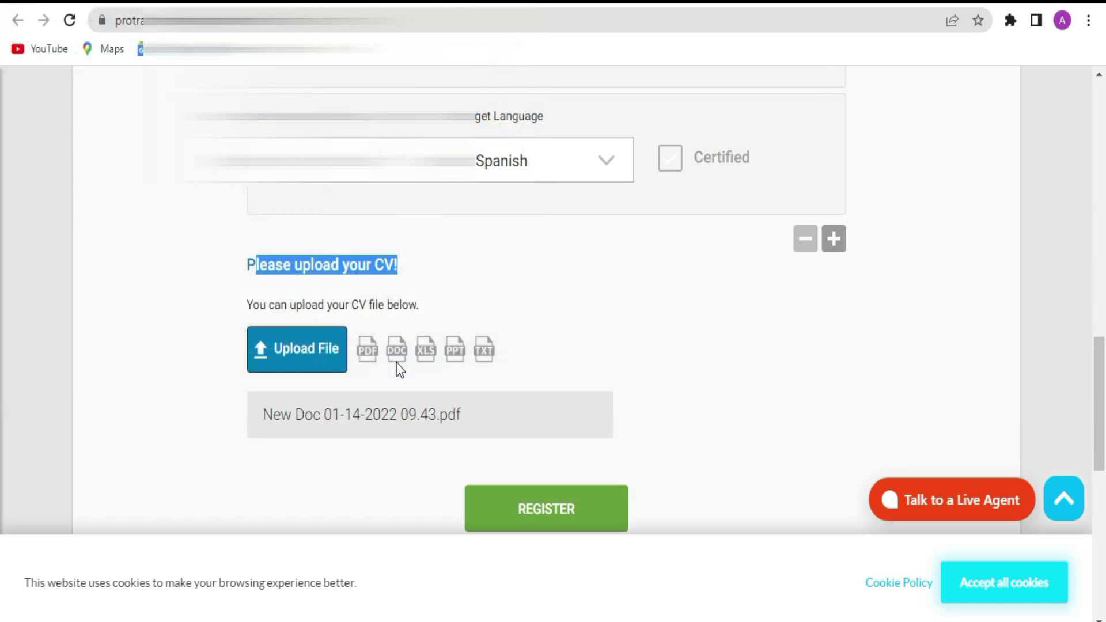
{"action": "left_click", "coordinate": [573, 504]}
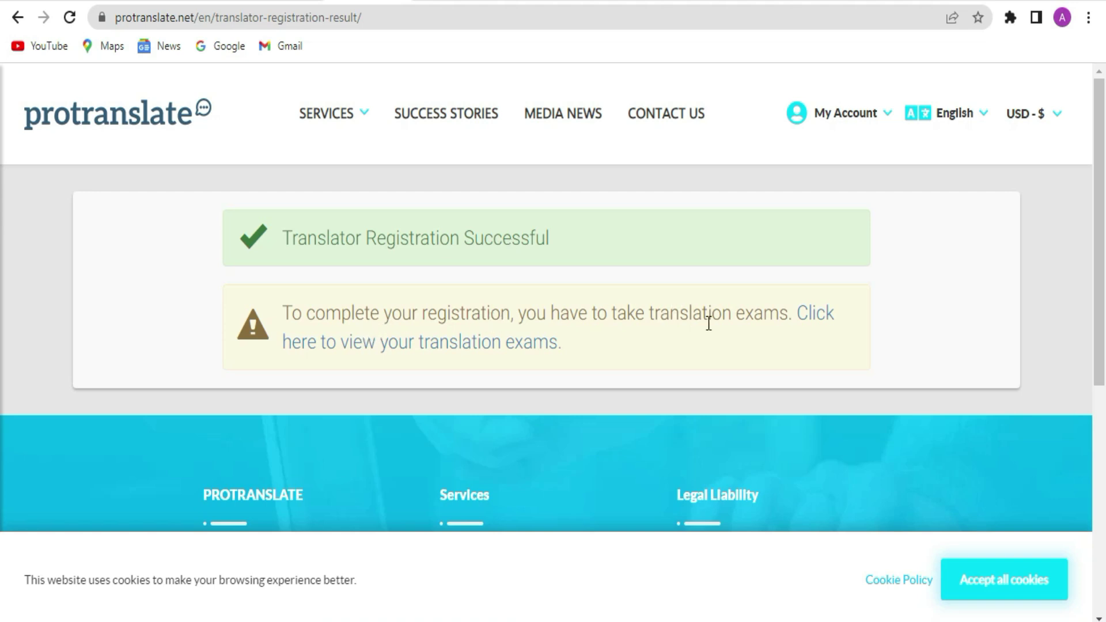
Step: View the list of translation exams and open the details of the English to French Thesis / Research / Article exam
{"action": "left_click", "coordinate": [431, 348]}
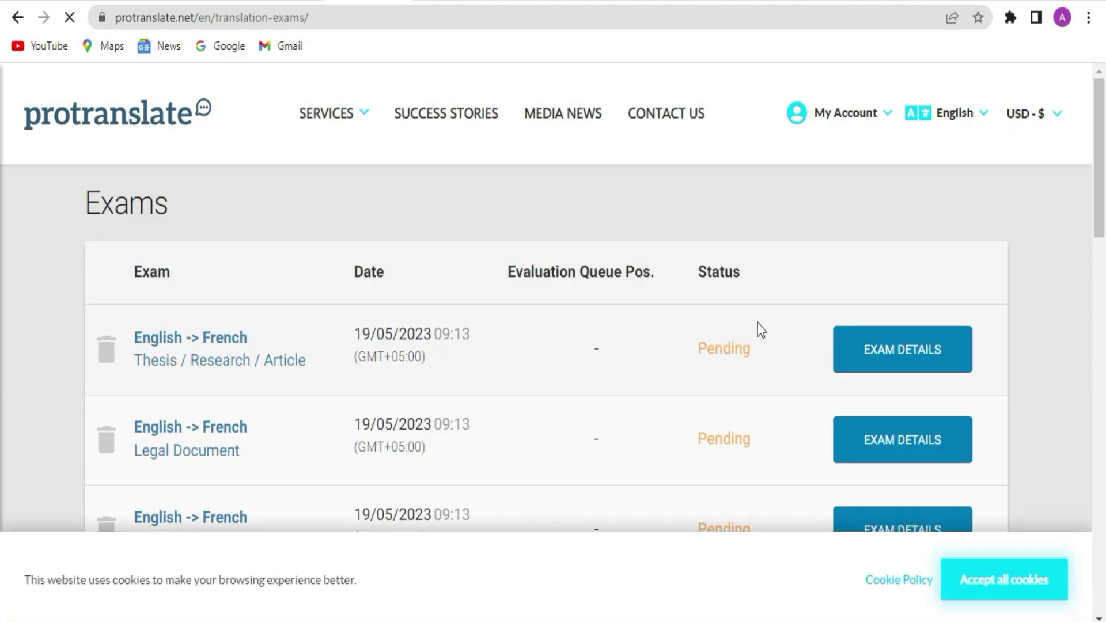
{"action": "scroll", "coordinate": [758, 323], "scroll_direction": "down", "scroll_amount": 2}
{"action": "scroll", "coordinate": [314, 365], "scroll_direction": "down", "scroll_amount": 5}
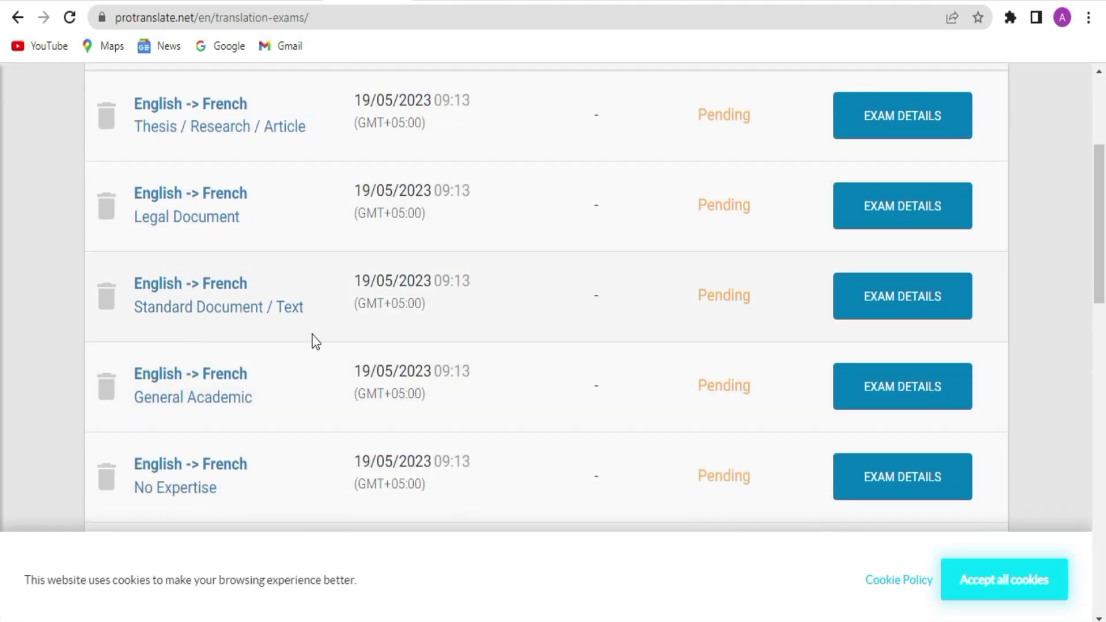
{"action": "scroll", "coordinate": [589, 398], "scroll_direction": "up", "scroll_amount": 5}
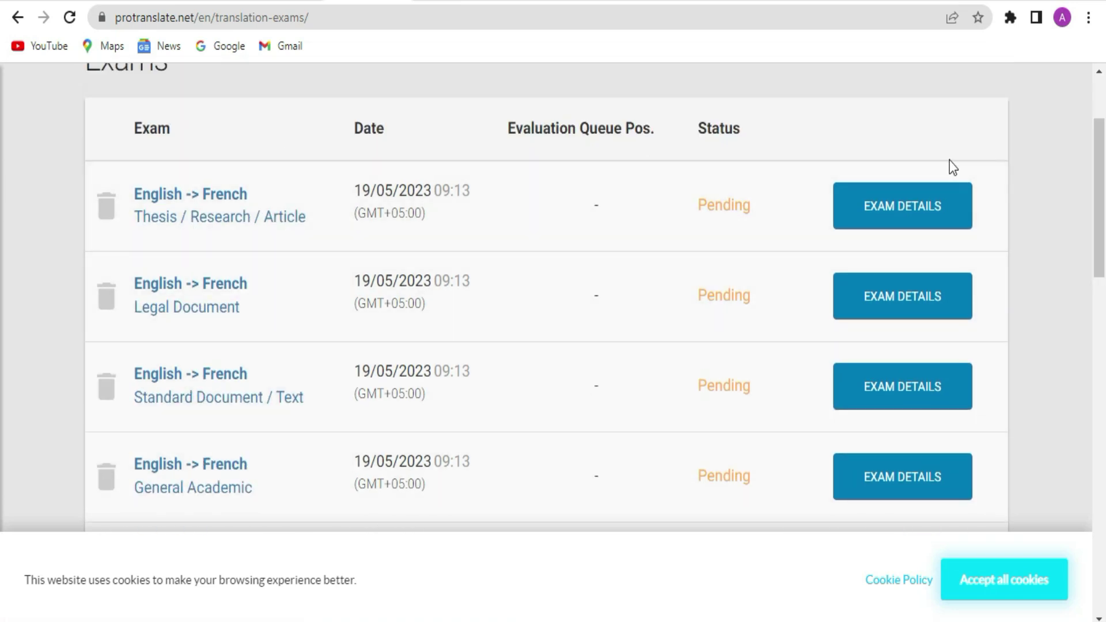
{"action": "left_click", "coordinate": [910, 211]}
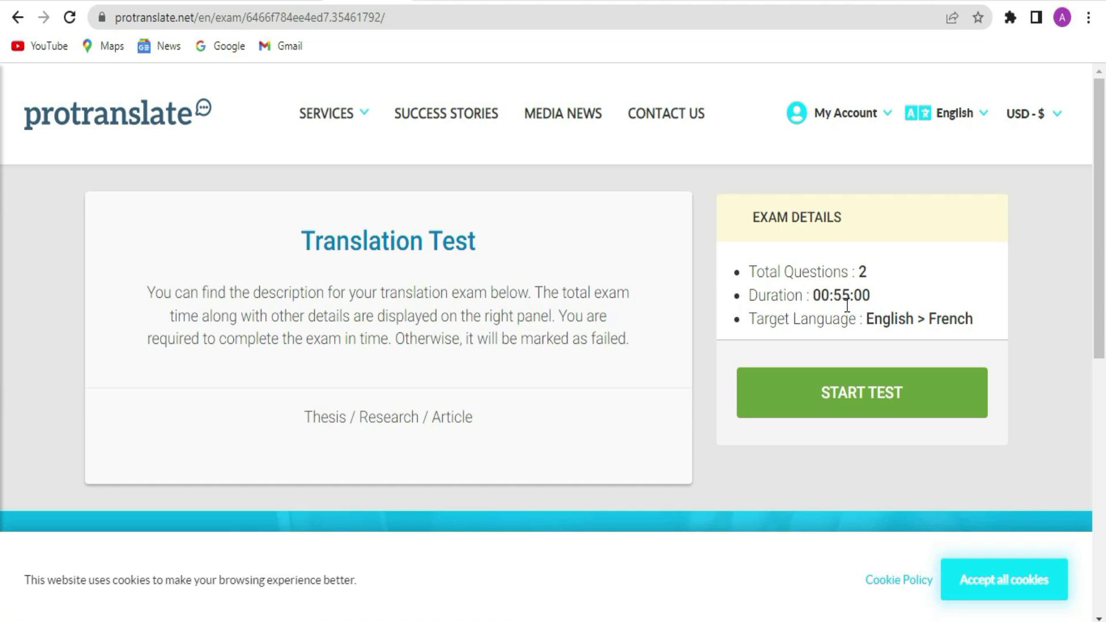
Step: Start the translation test, accepting all three conditions on exam time, machine translation and automatic saving of answers
{"action": "left_click", "coordinate": [875, 393]}
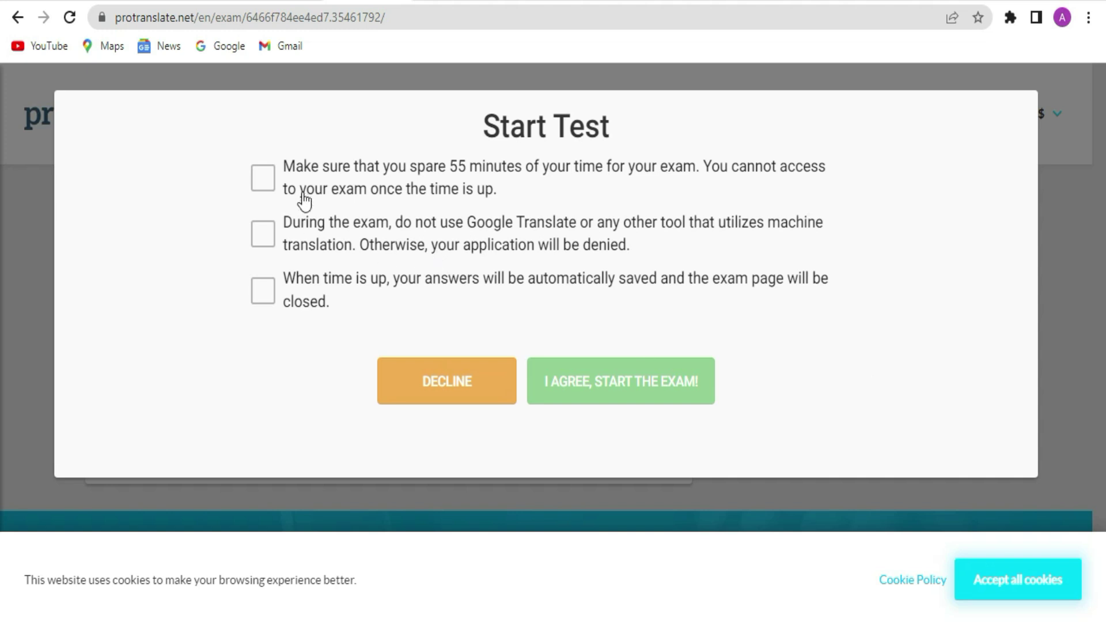
{"action": "left_click", "coordinate": [257, 177]}
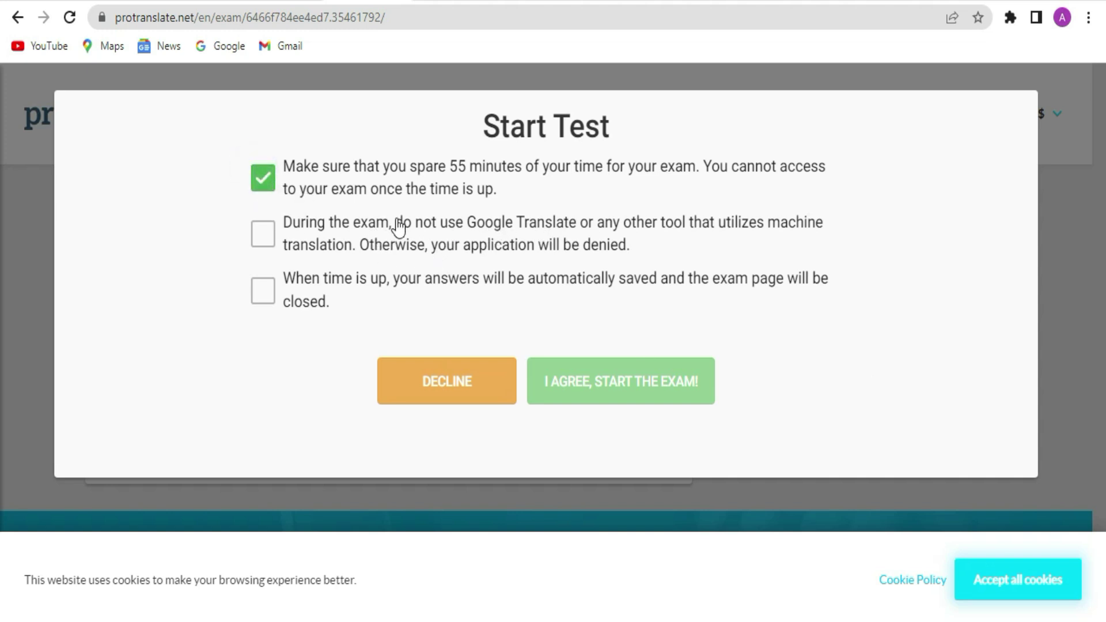
{"action": "left_click", "coordinate": [262, 234]}
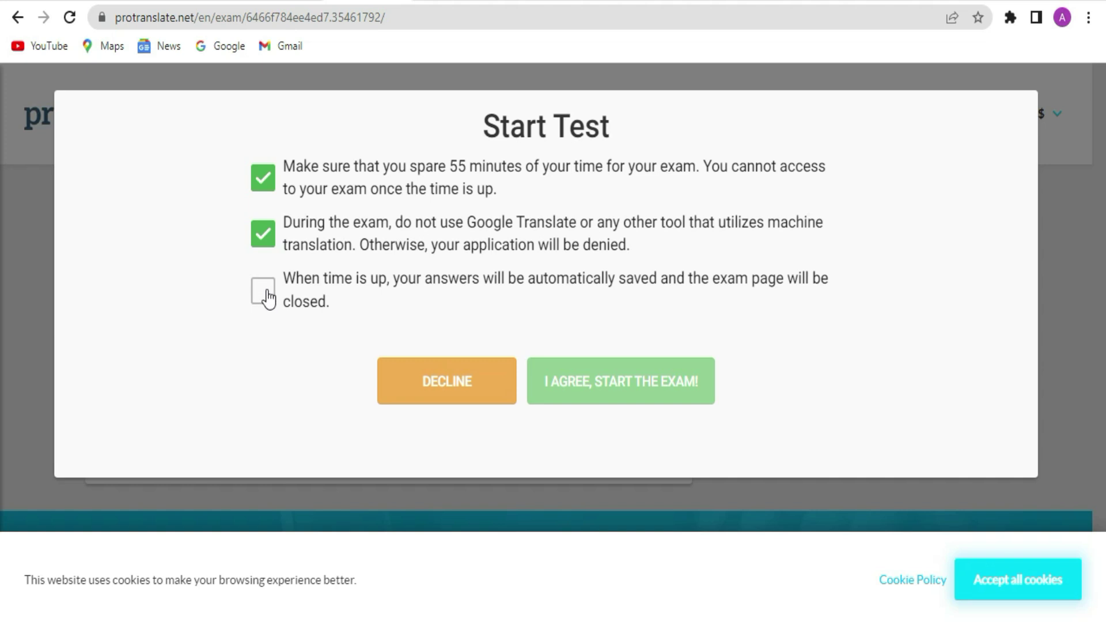
{"action": "left_click", "coordinate": [264, 292]}
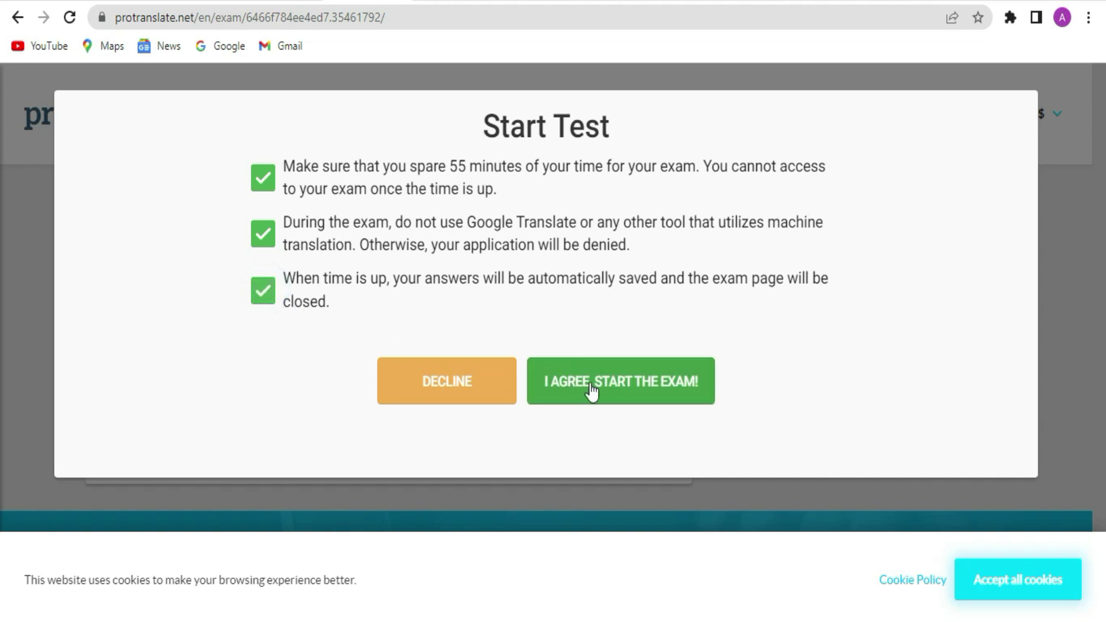
{"action": "left_click", "coordinate": [663, 395]}
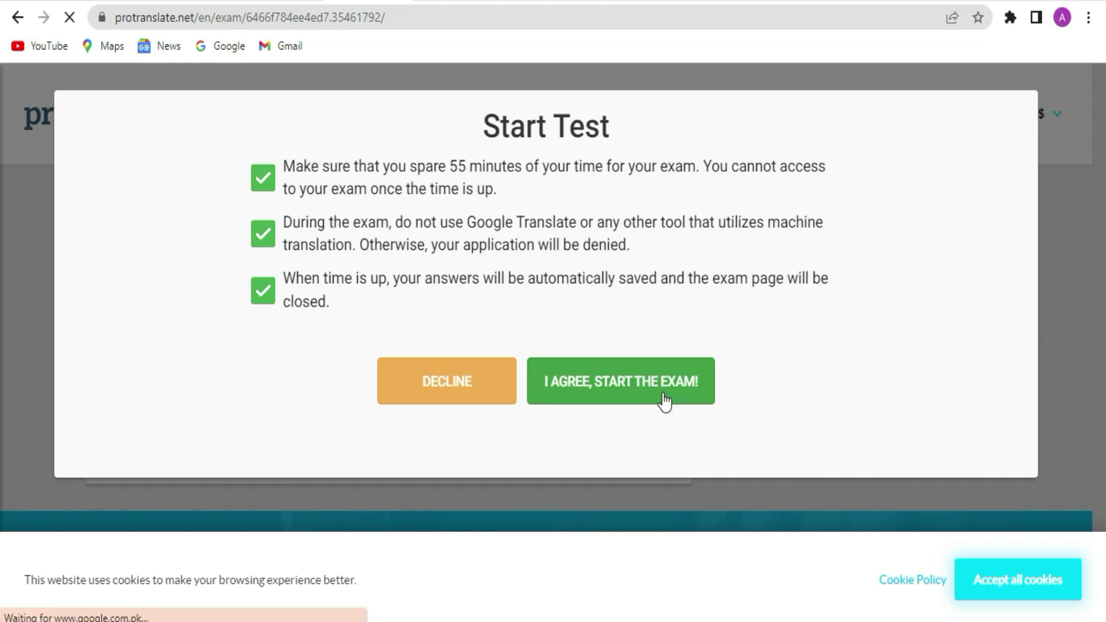